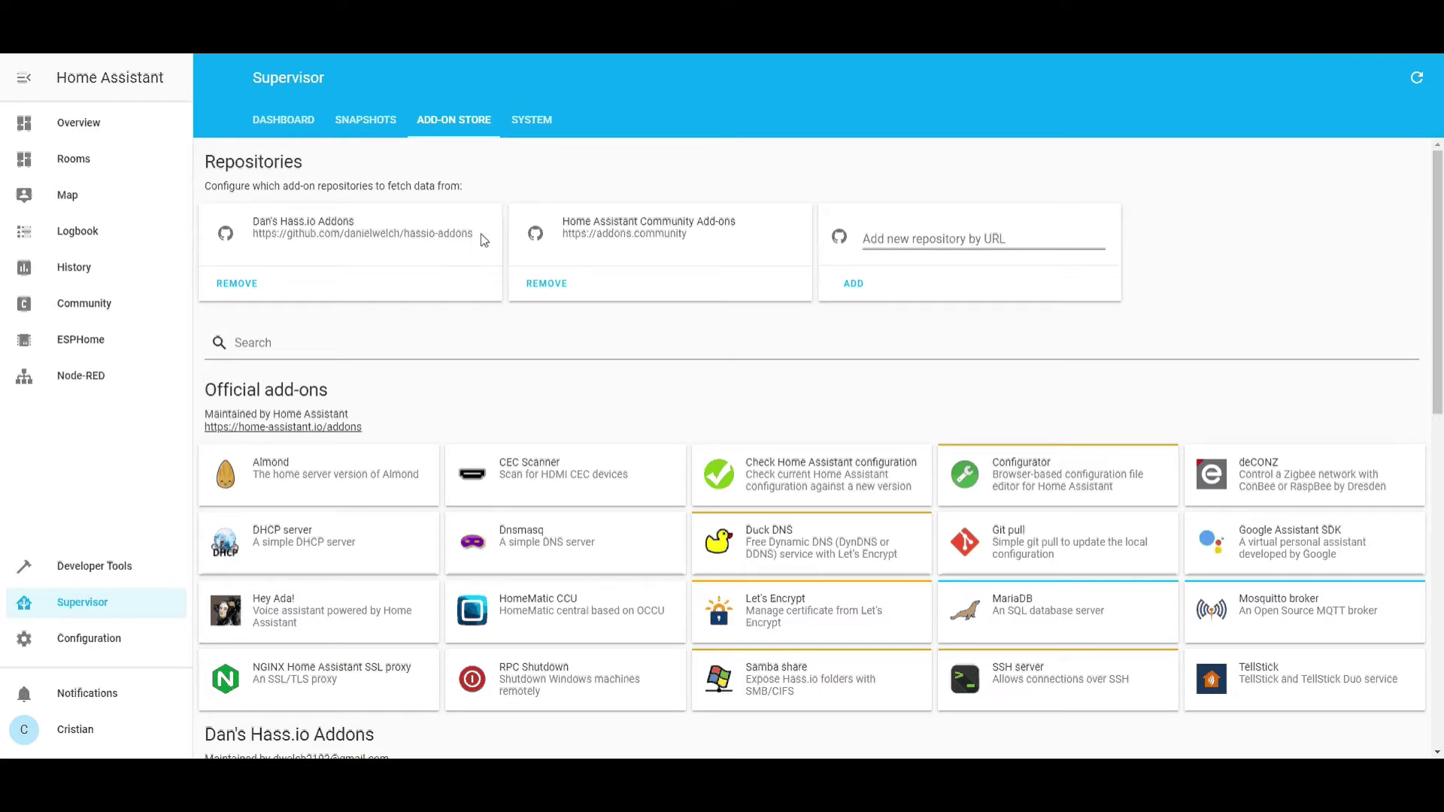
Add the copied hassio-addons repository URL as a new add-on repository and locate Dropbox Sync
left_click_drag(484, 239, 256, 239)
key("ctrl+c")
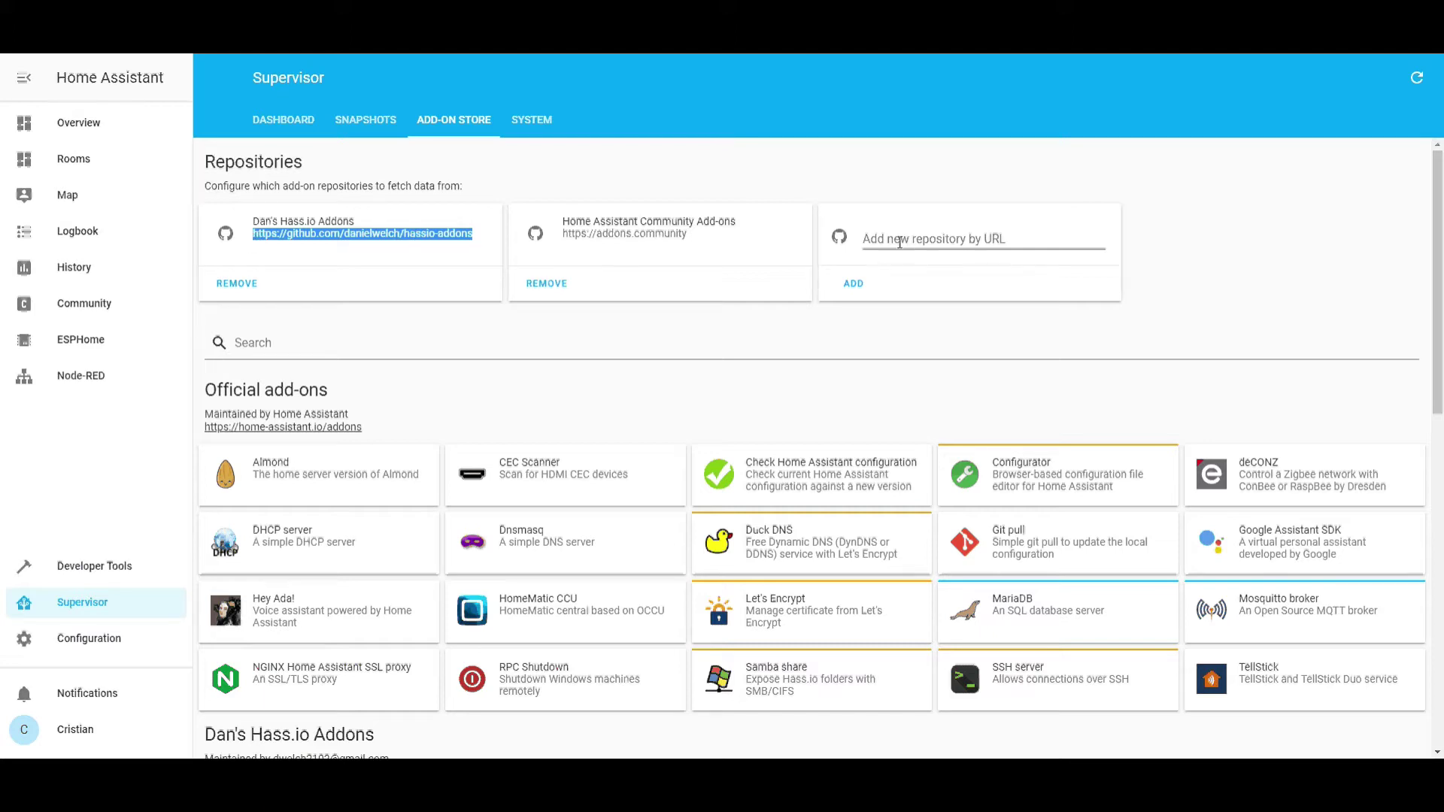
left_click(939, 245)
key("ctrl+v")
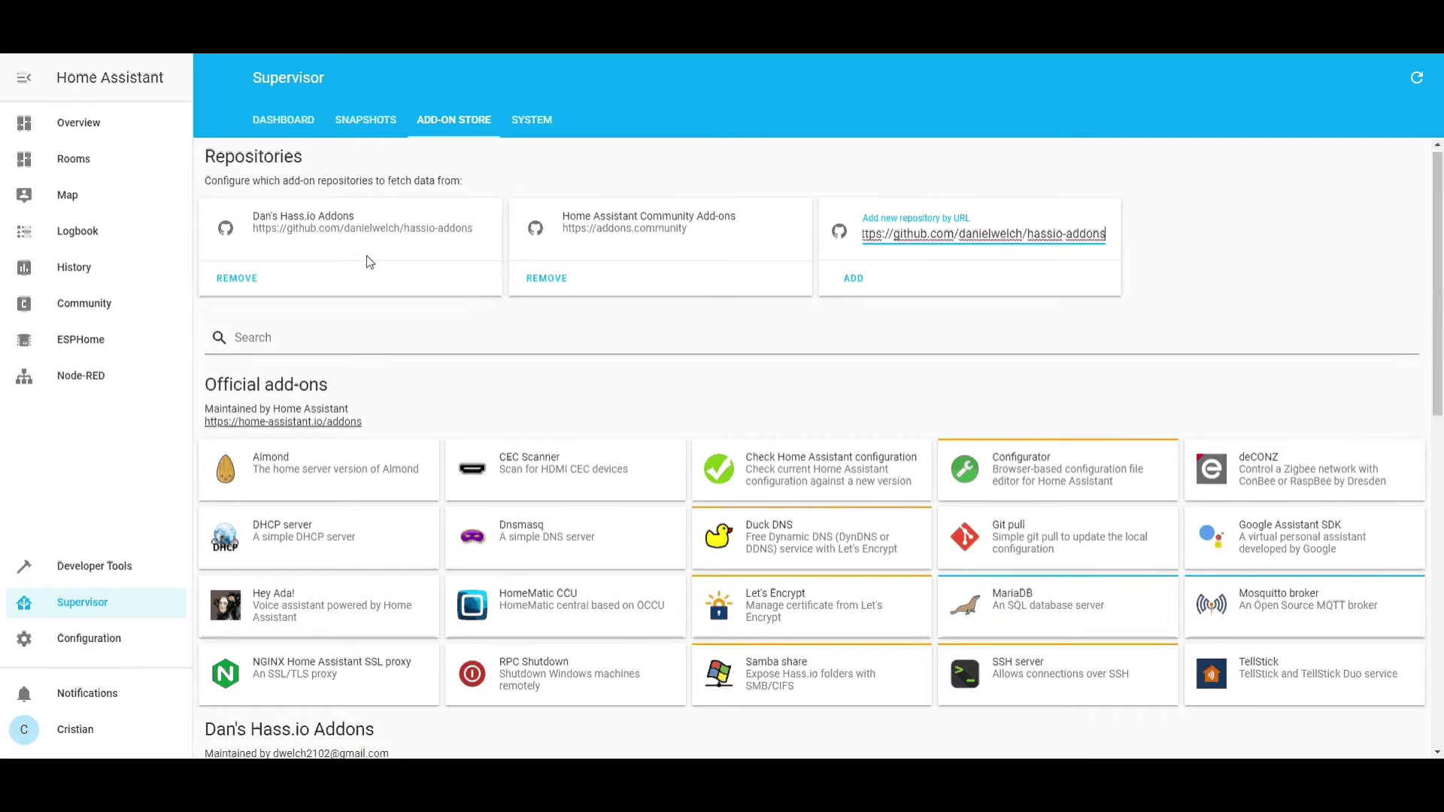
scroll(365, 271, "down", 6)
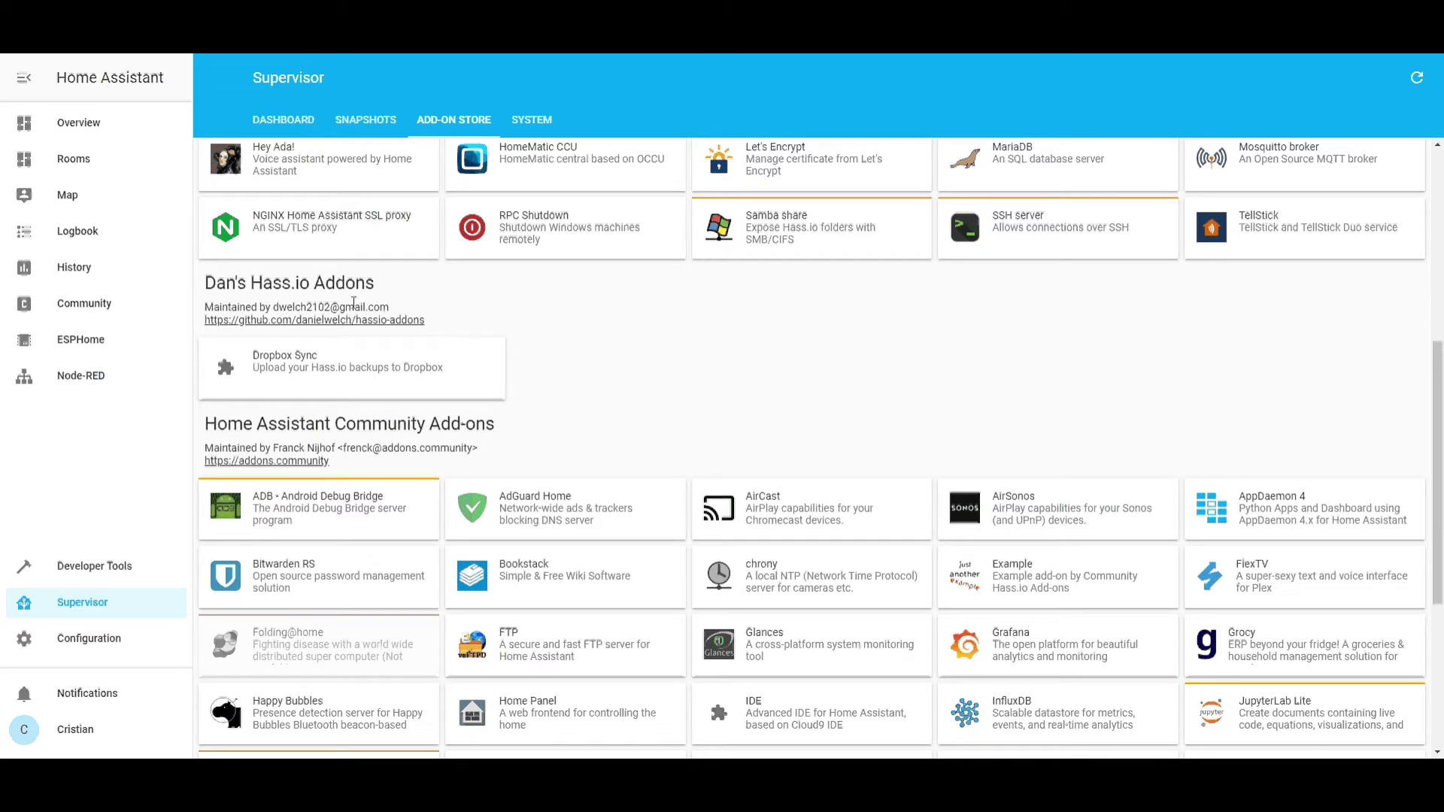
Install Dropbox Sync, mark its <YOUR_ACCESS_TOKEN> placeholder, and move to Dropbox My apps
left_click(291, 369)
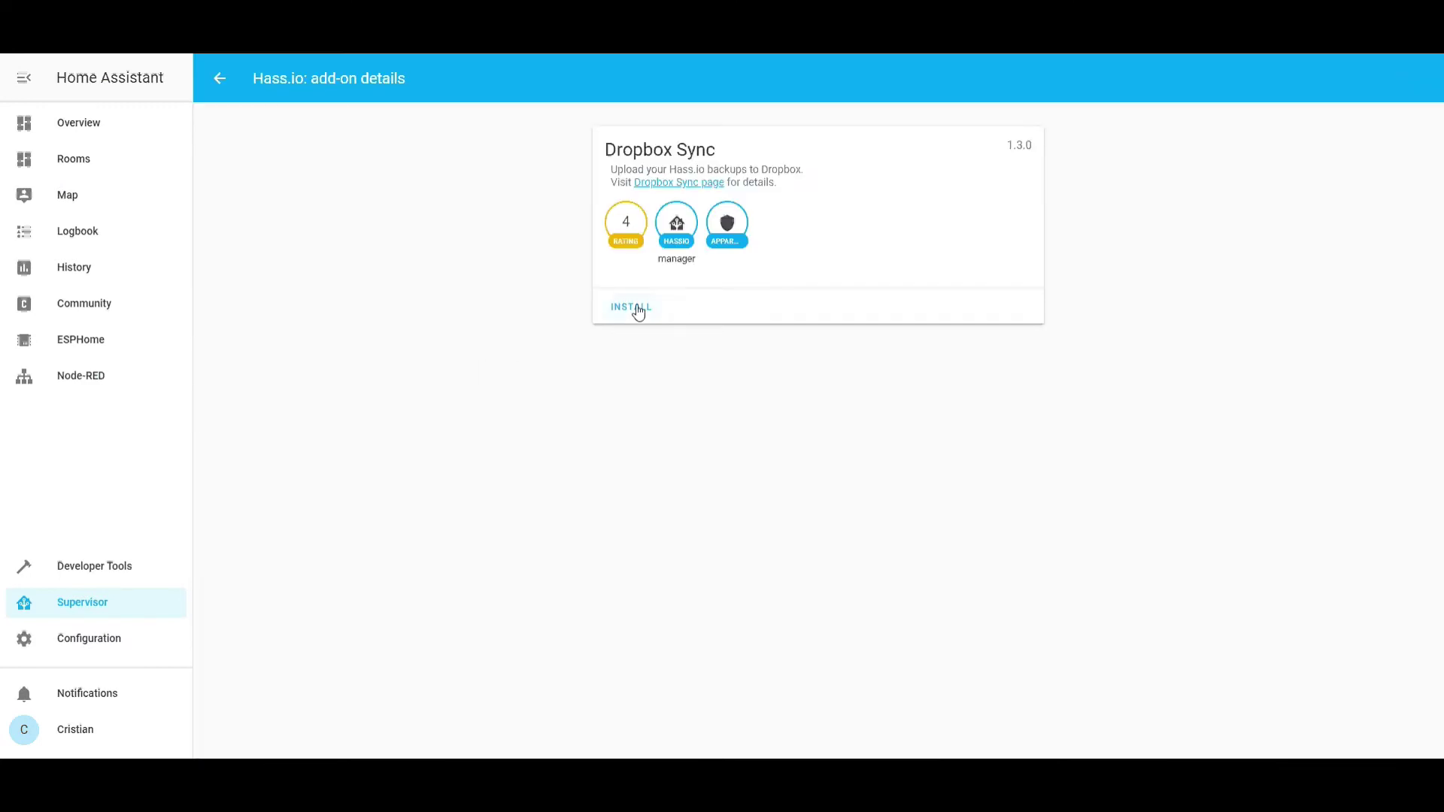
left_click(638, 312)
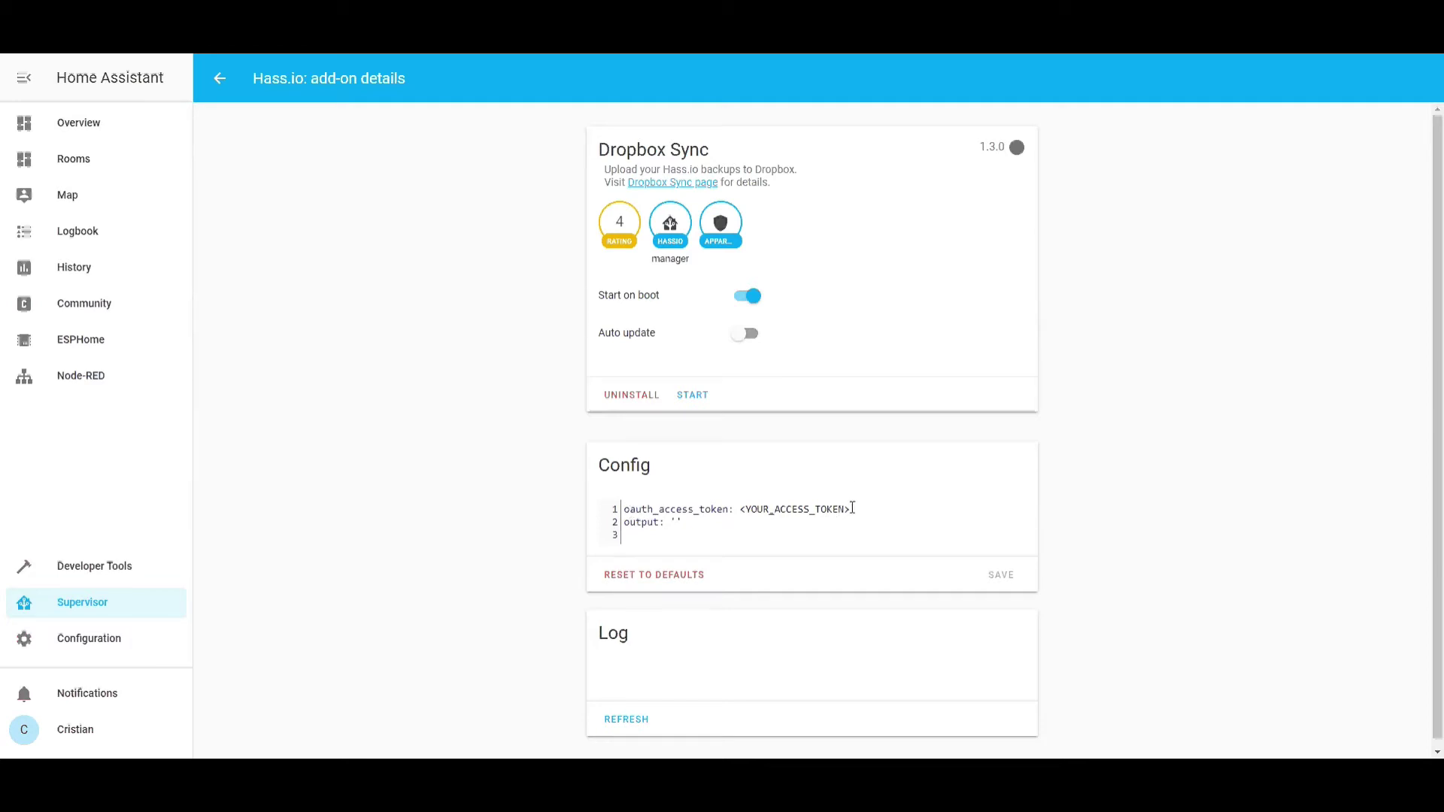
left_click_drag(864, 507, 739, 509)
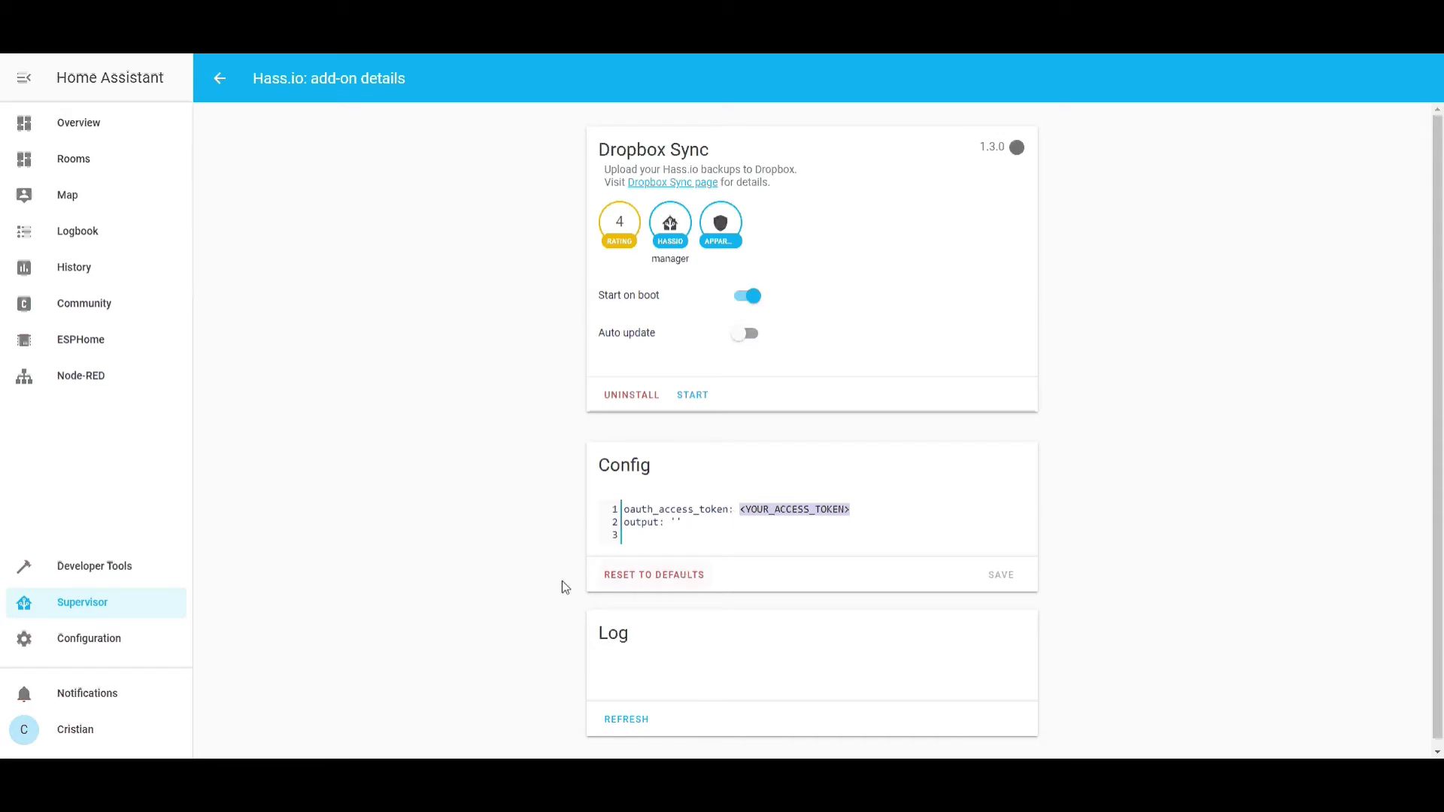
key("ctrl+Tab")
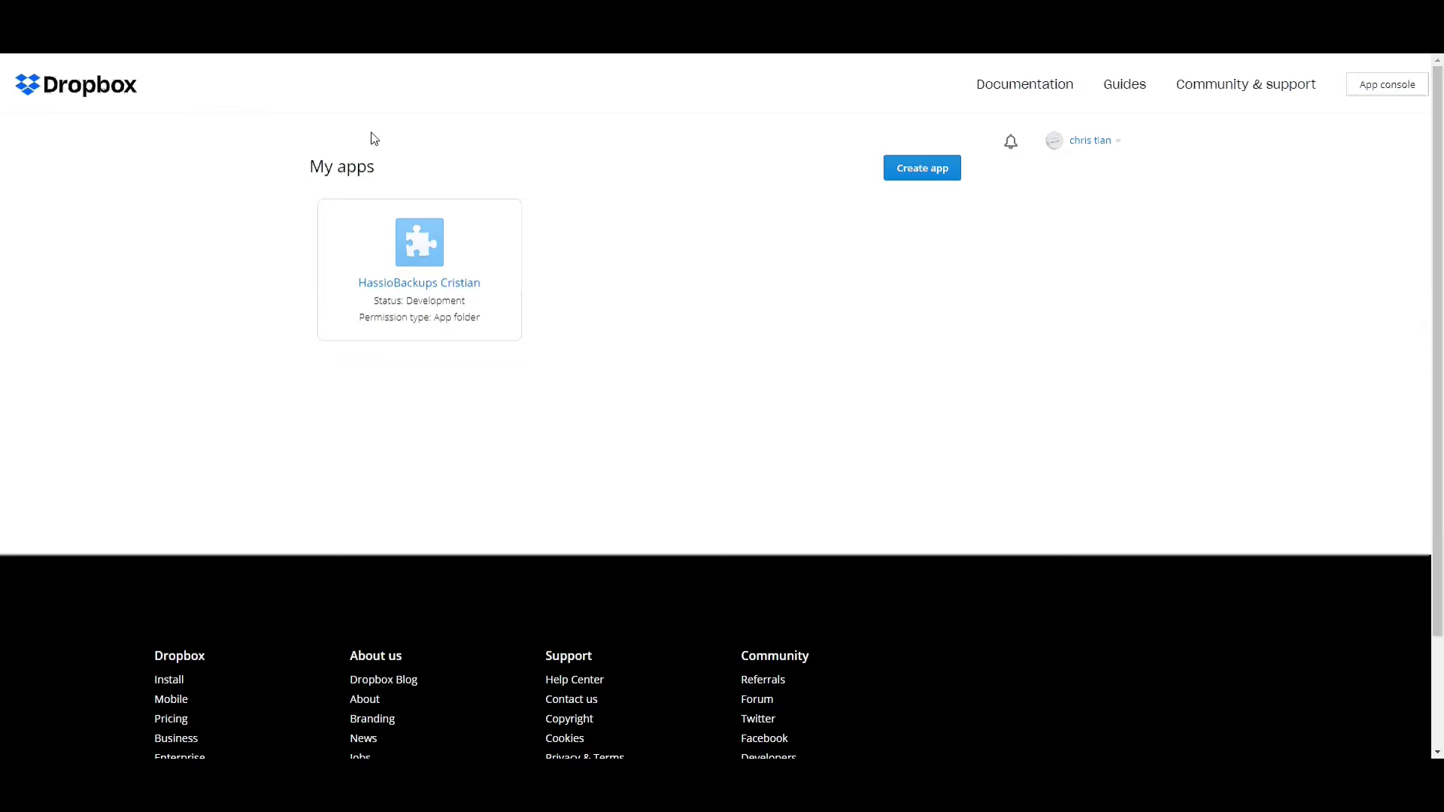
Set up a new Dropbox API app with Full Dropbox access named Hass
left_click(933, 177)
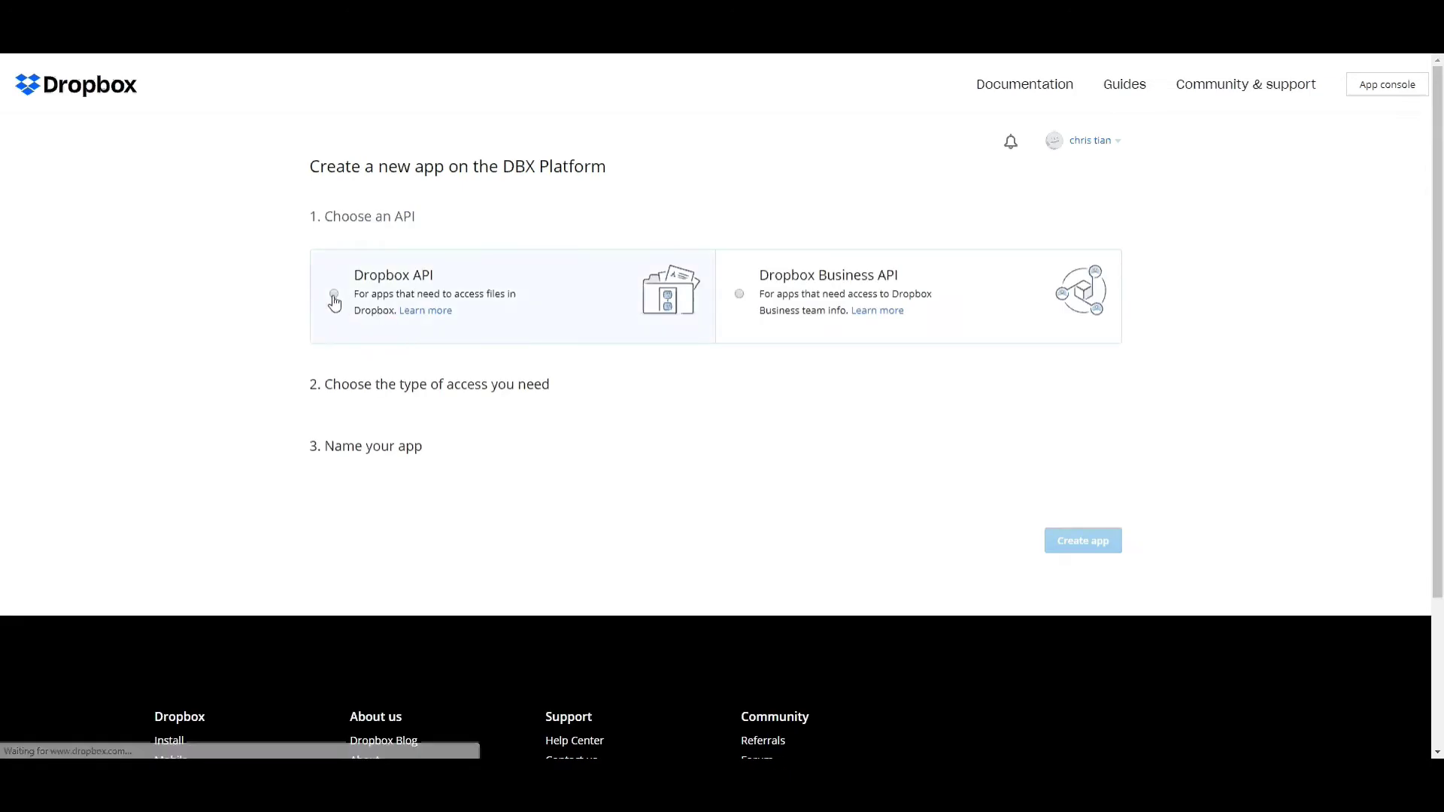
left_click(334, 297)
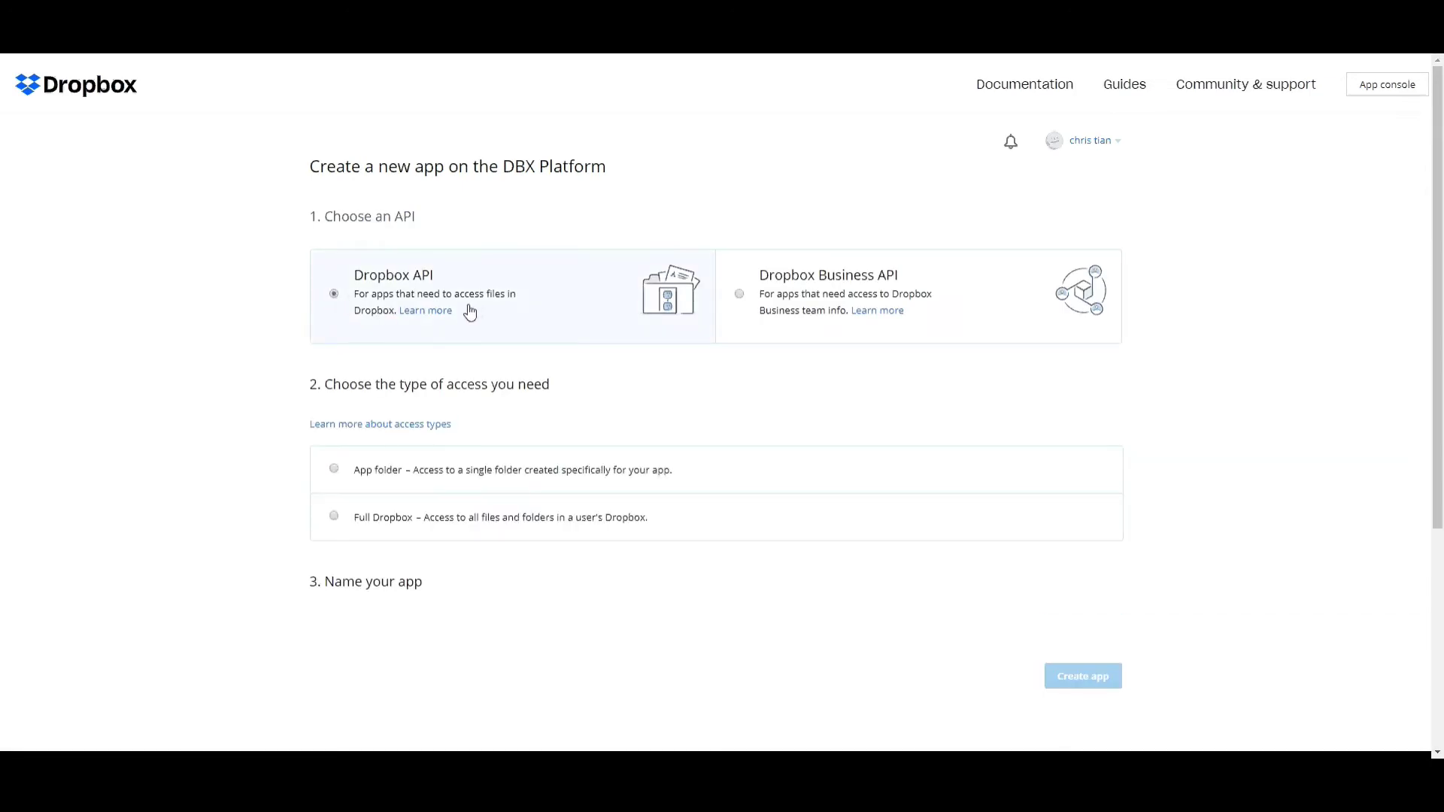
left_click(336, 519)
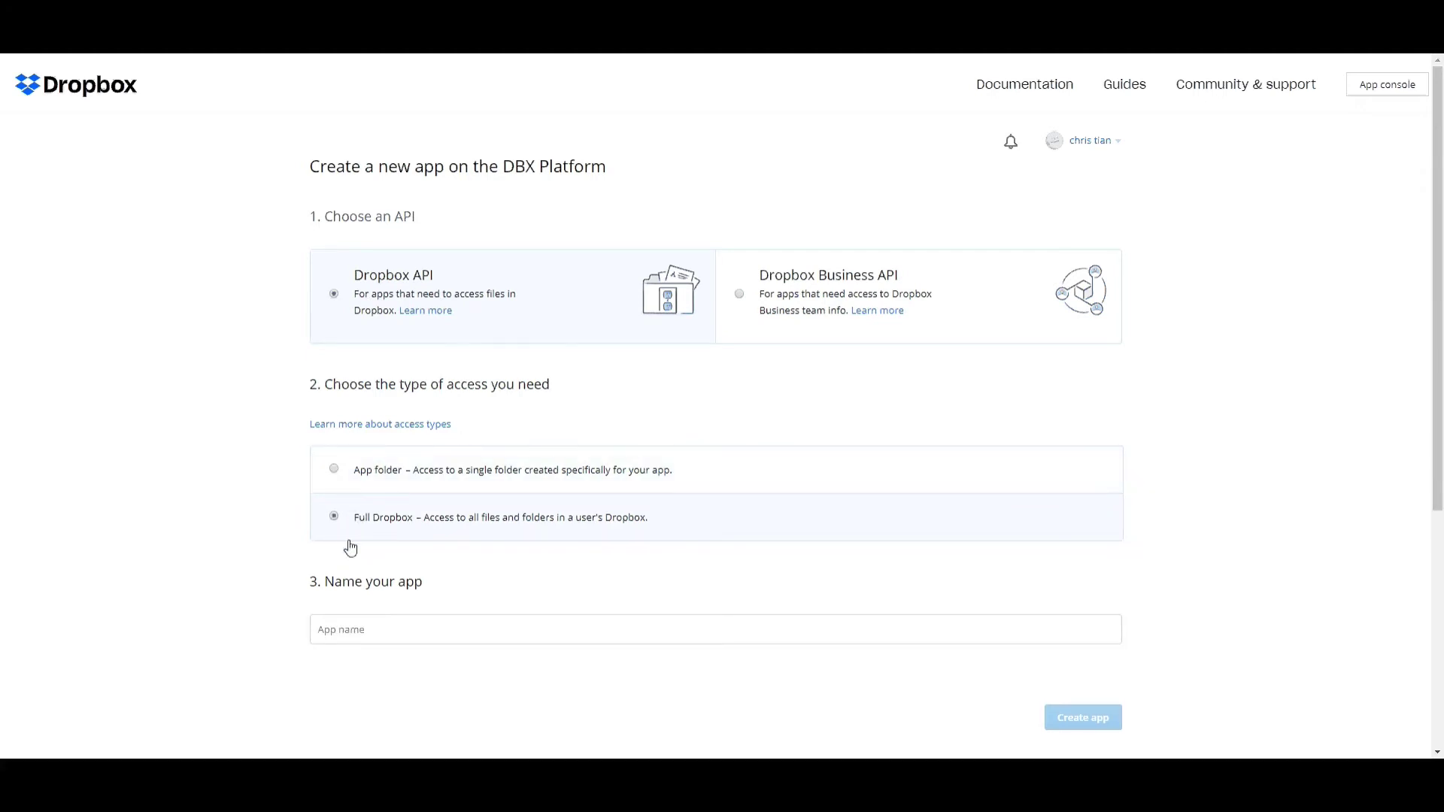
left_click(370, 632)
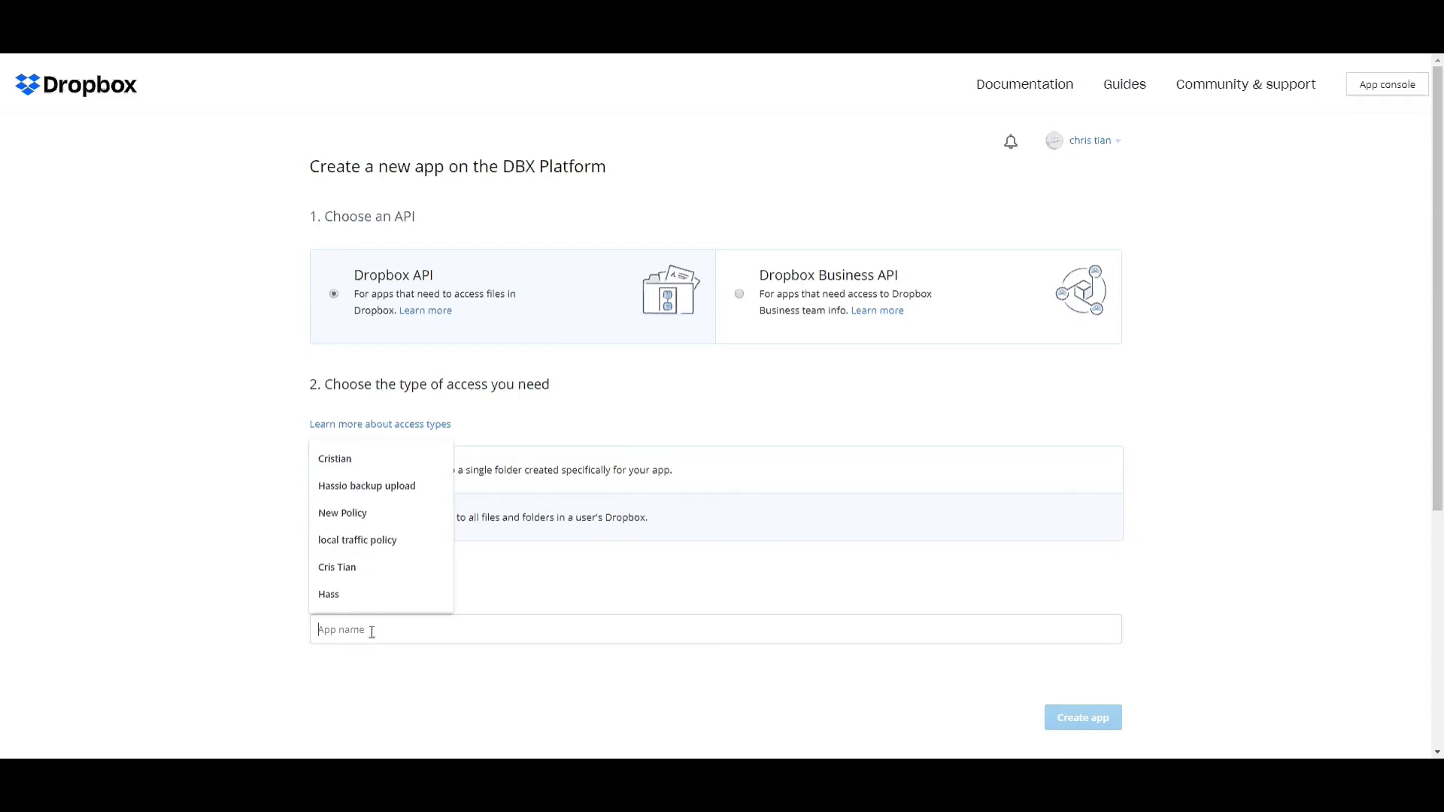
left_click(349, 600)
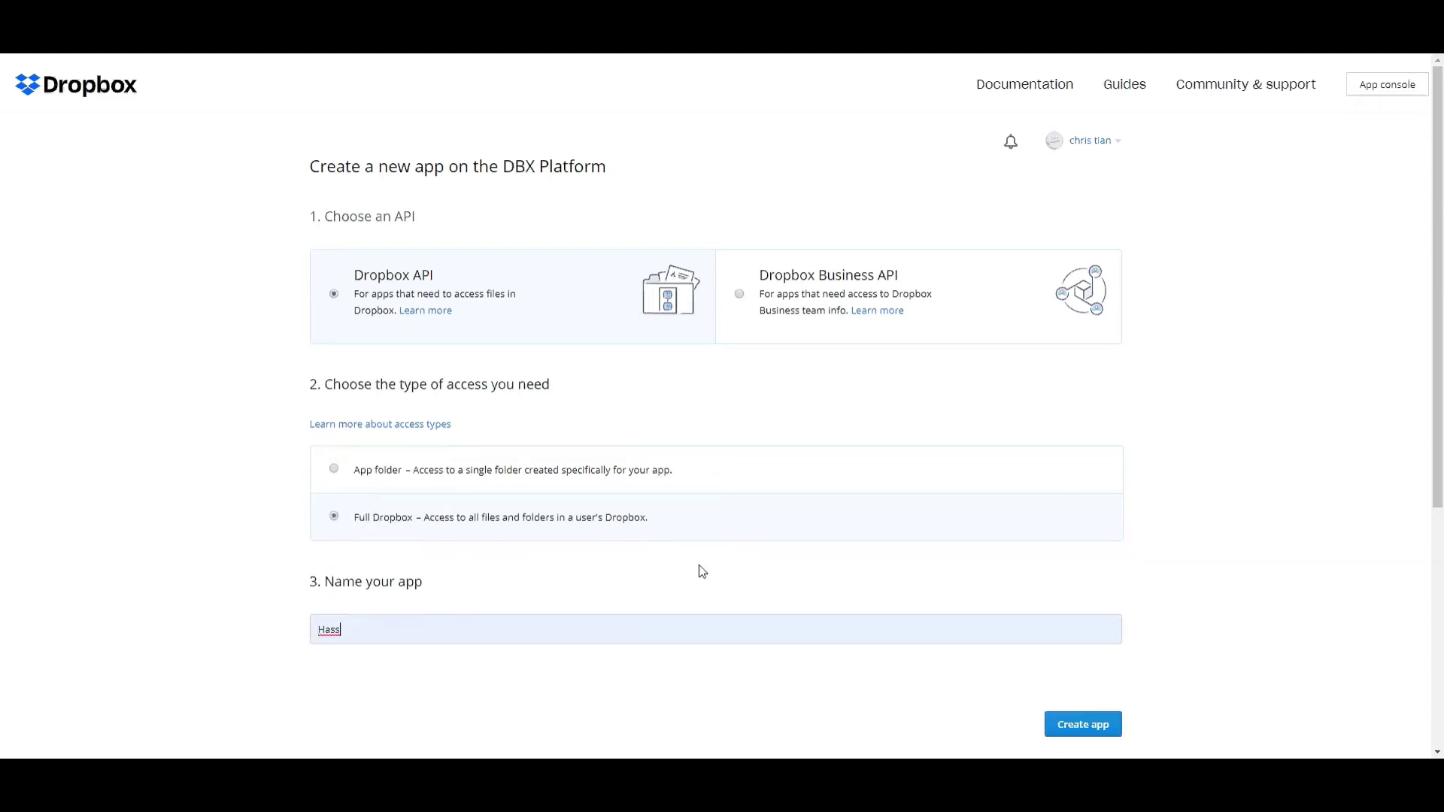
left_click(1090, 730)
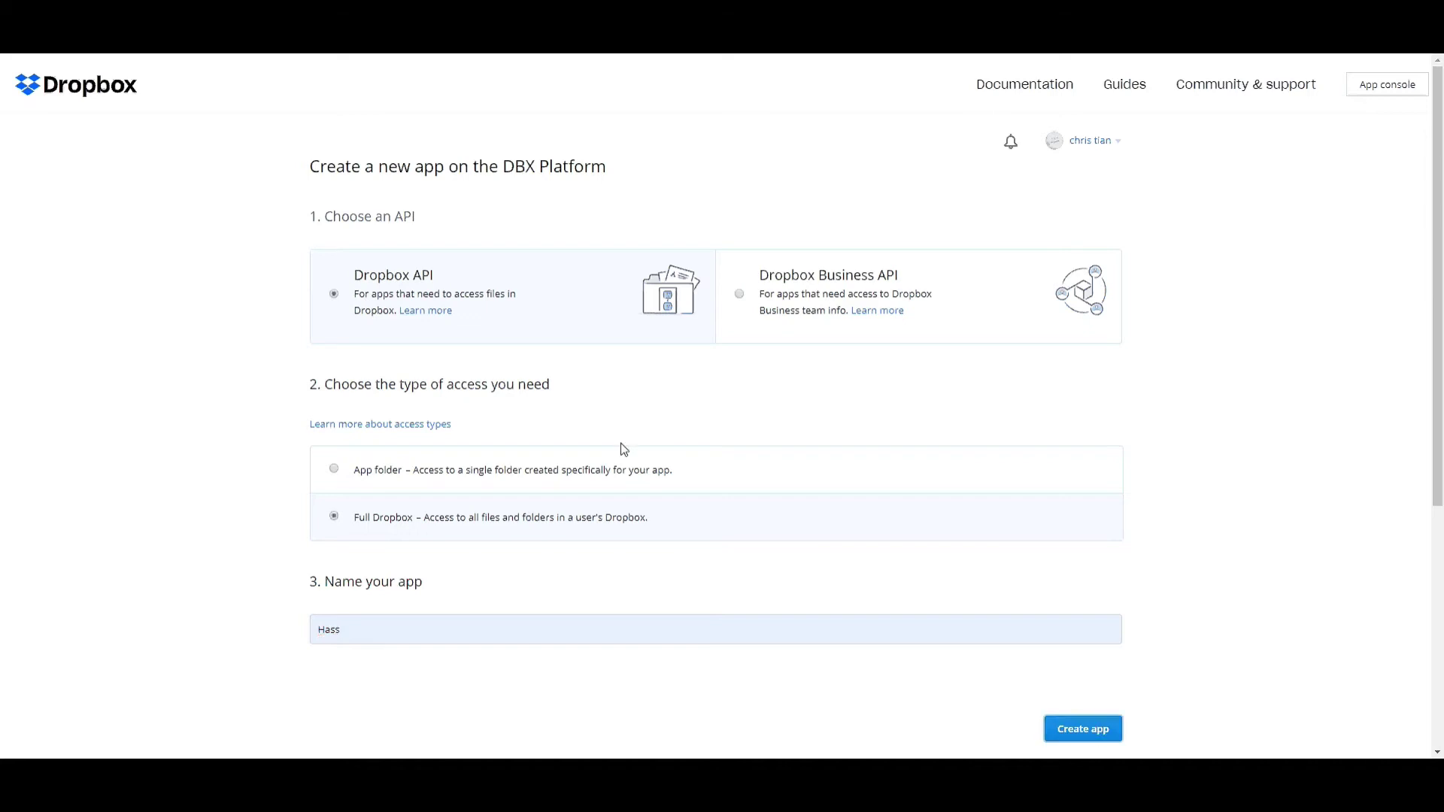
Rename the app to Hass10 and create it
left_click(393, 636)
key("Escape")
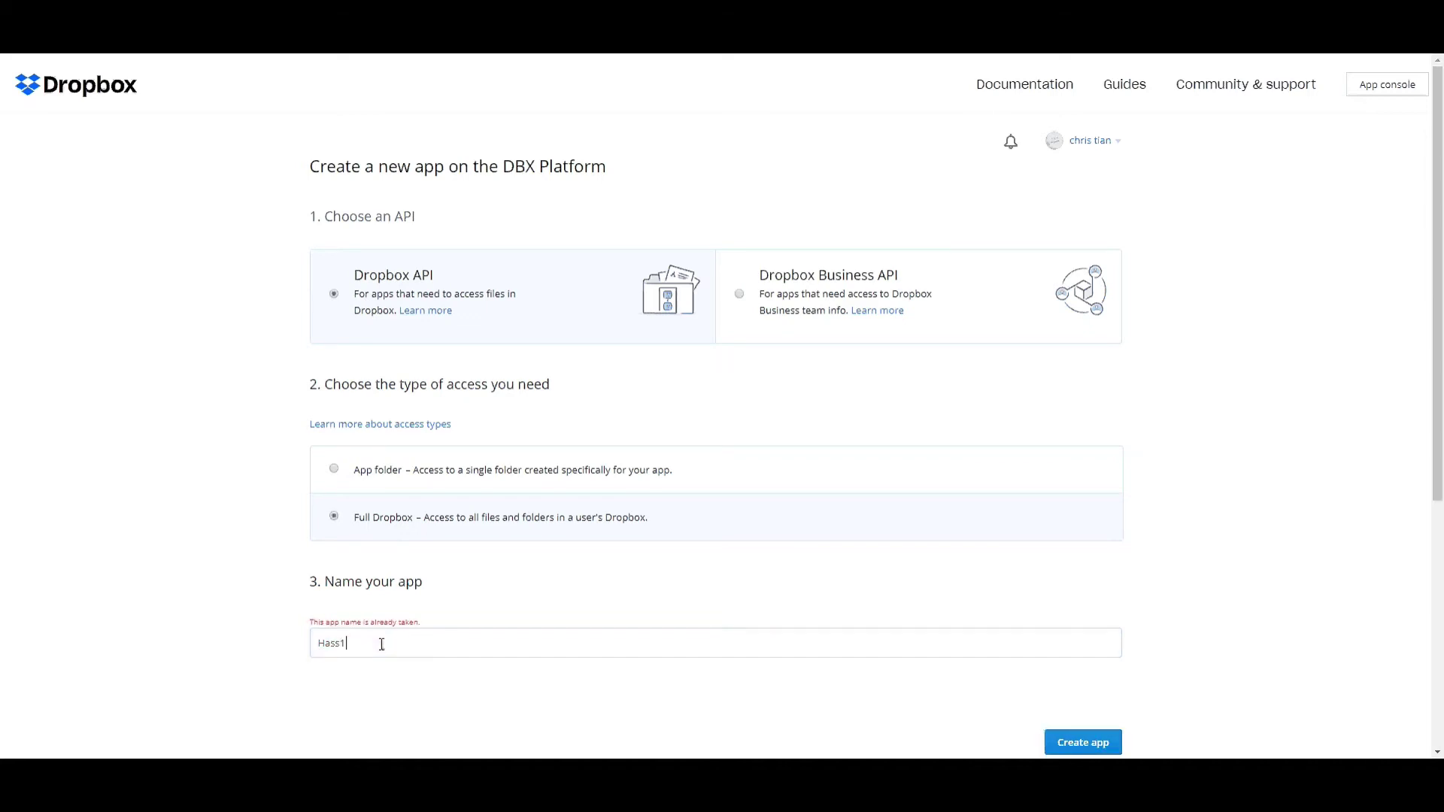
type("10")
left_click(1082, 745)
Generate an access token for the Hass10 app and select it for copying
scroll(539, 631, "down", 1)
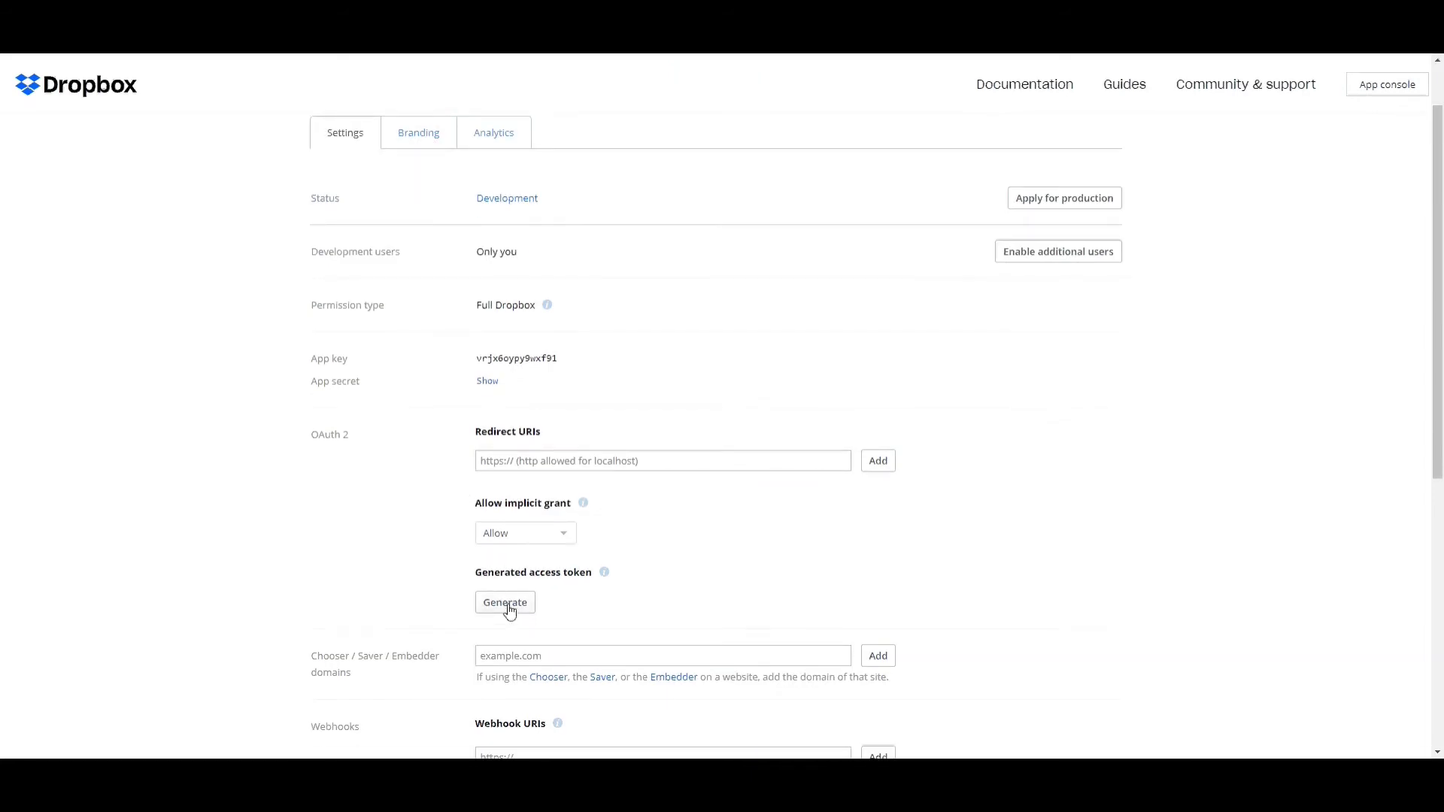
left_click(506, 604)
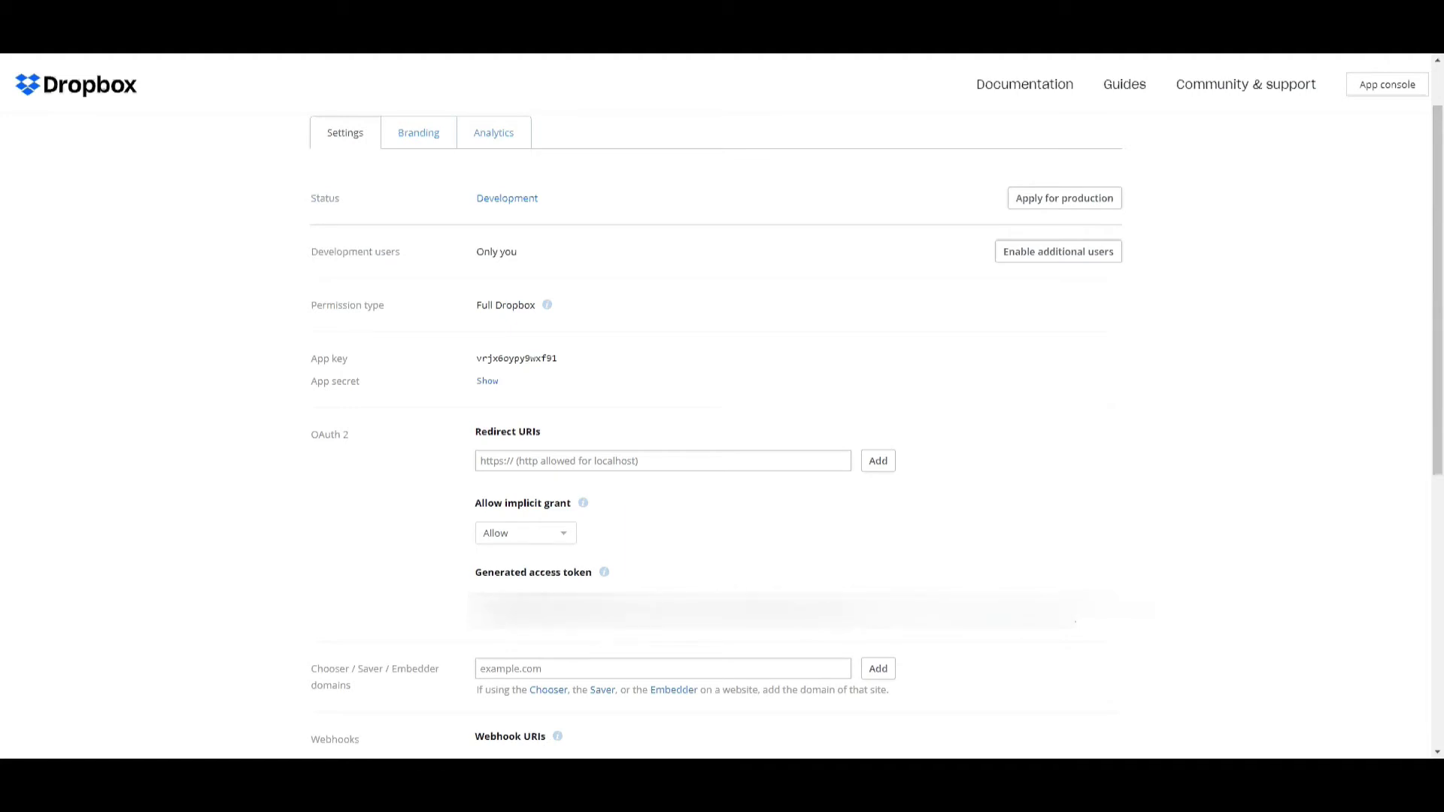
left_click_drag(850, 610, 442, 600)
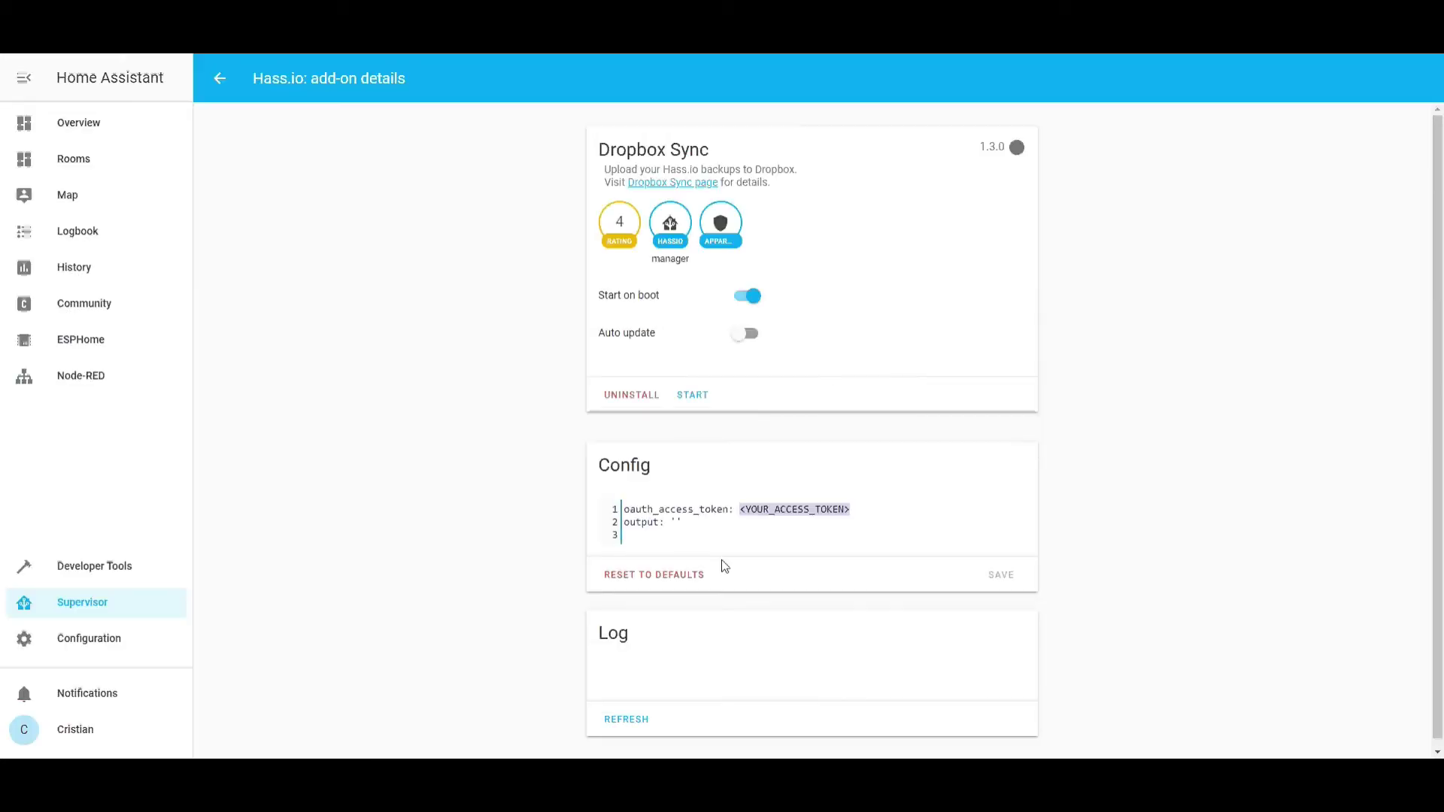
Paste the Dropbox access token into the config and set output to /Hass Backups
left_click_drag(852, 511, 741, 514)
key("ctrl+v")
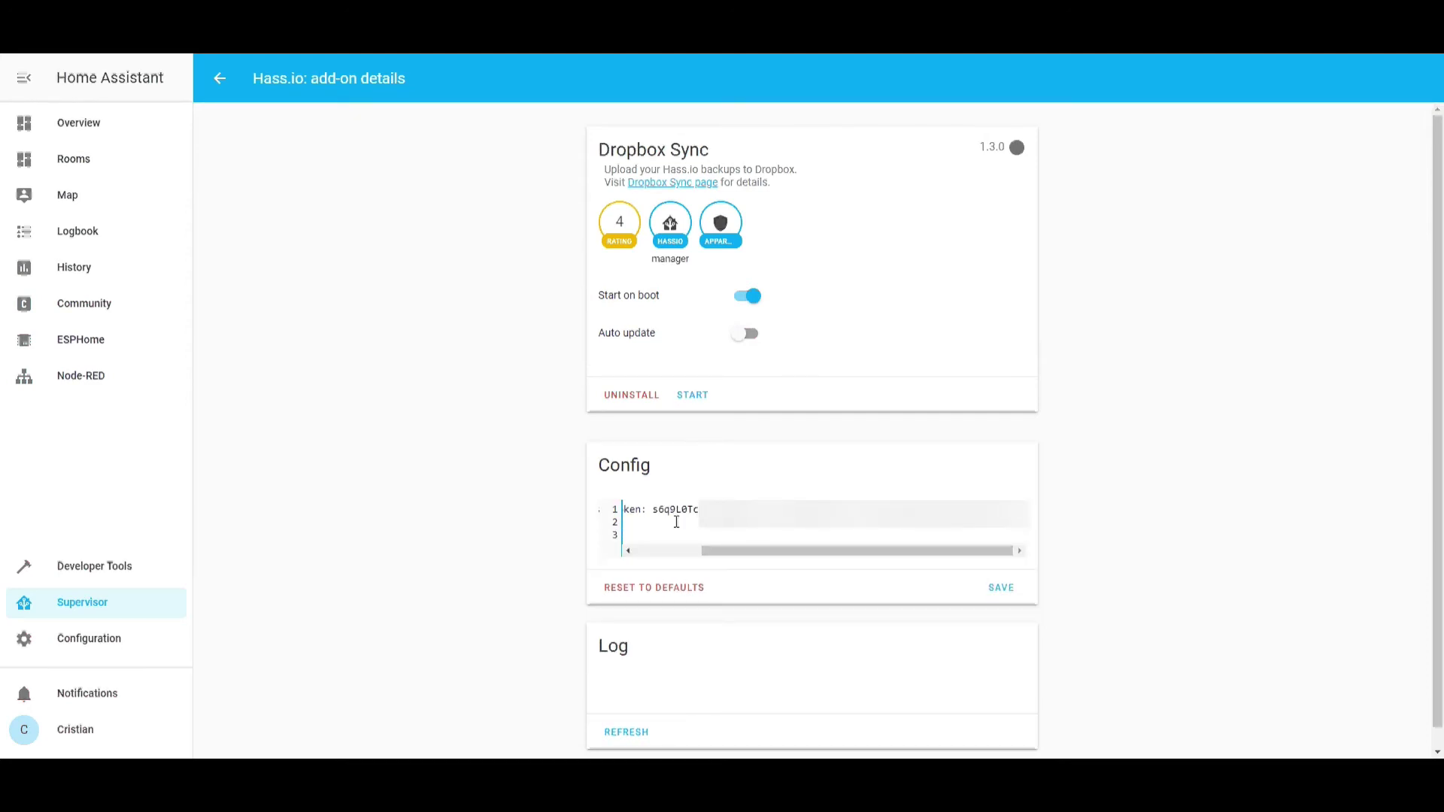
left_click_drag(758, 551, 581, 558)
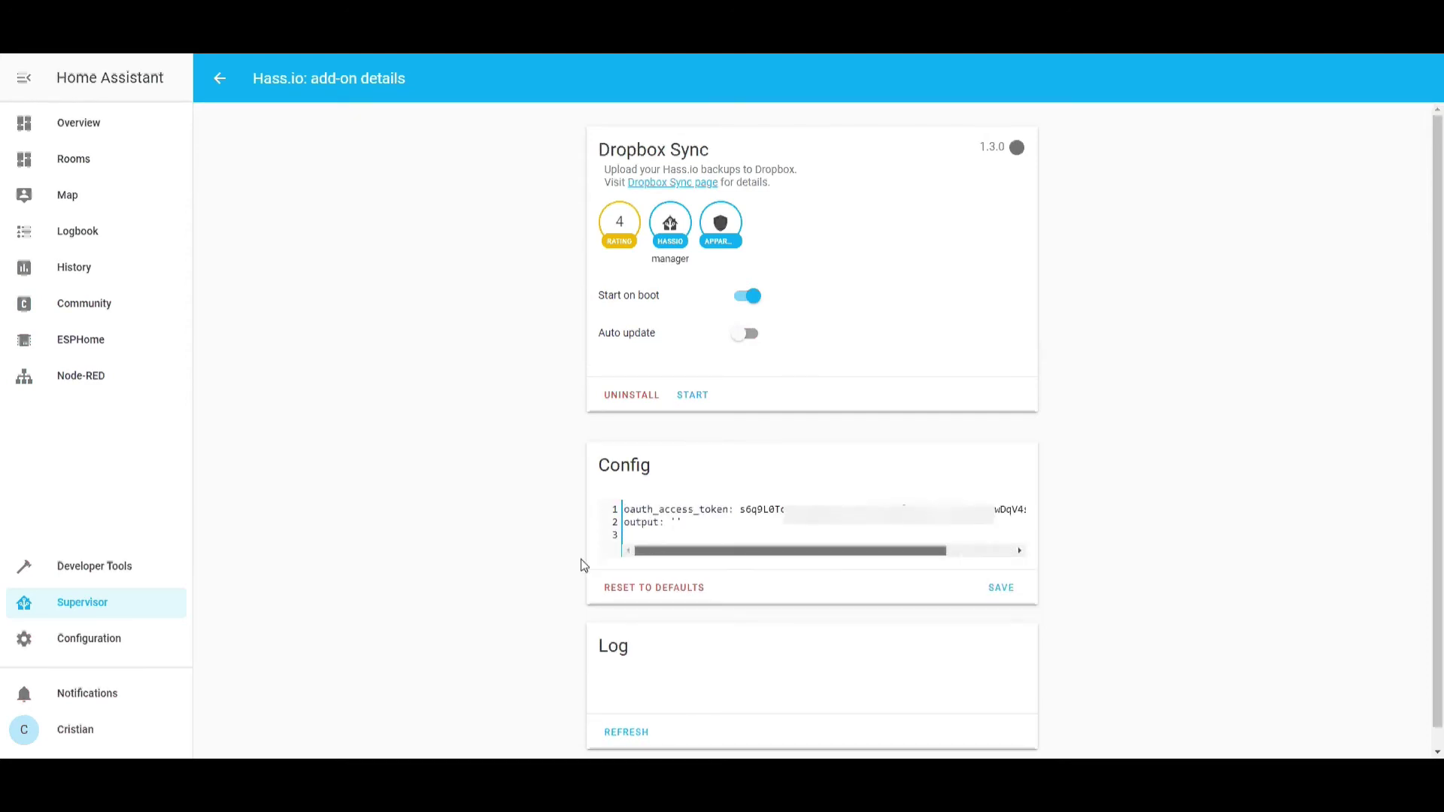
double_click(675, 524)
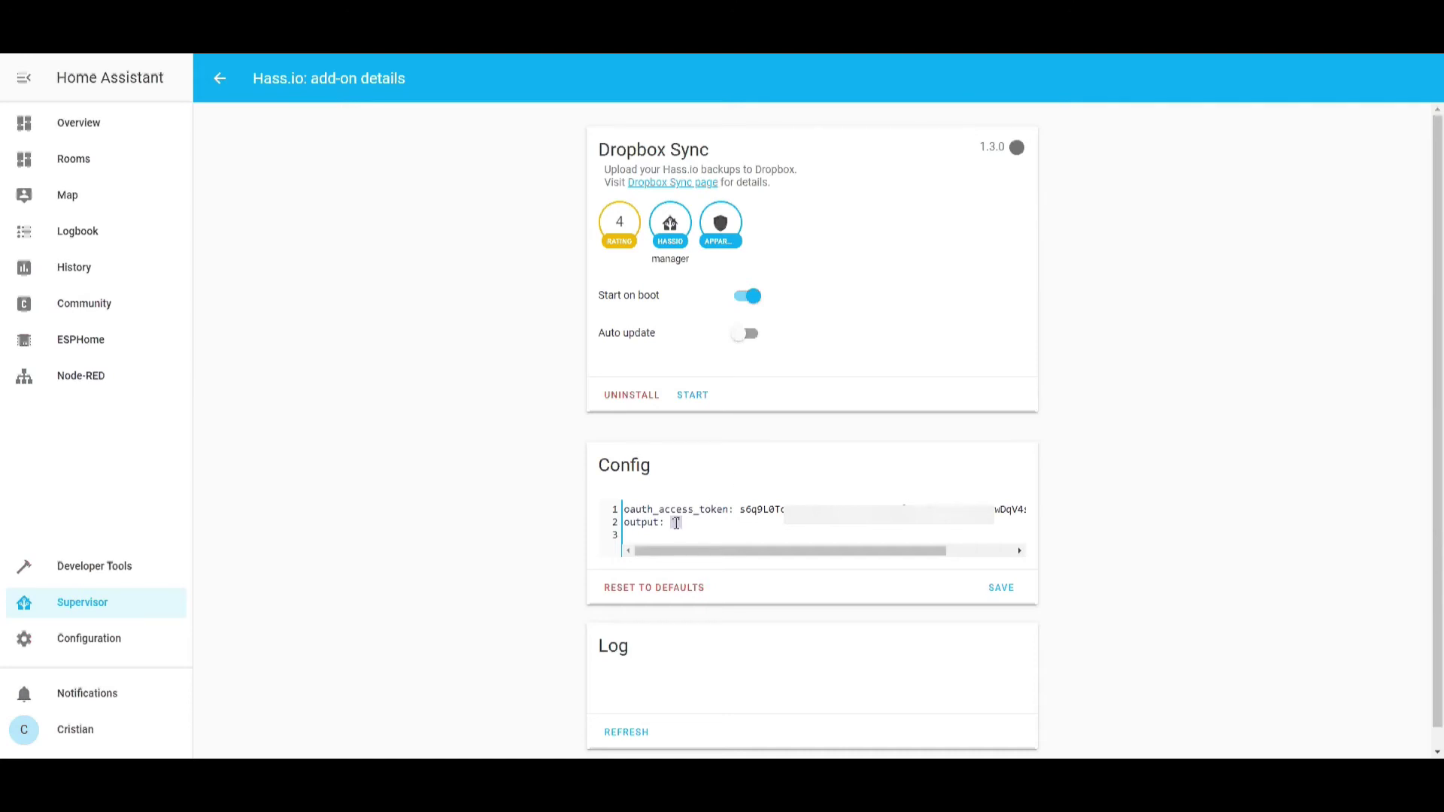
left_click(679, 524)
type("/Hass Backups")
Start the Dropbox Sync add-on and return to the scripts list
scroll(813, 433, "down", 1)
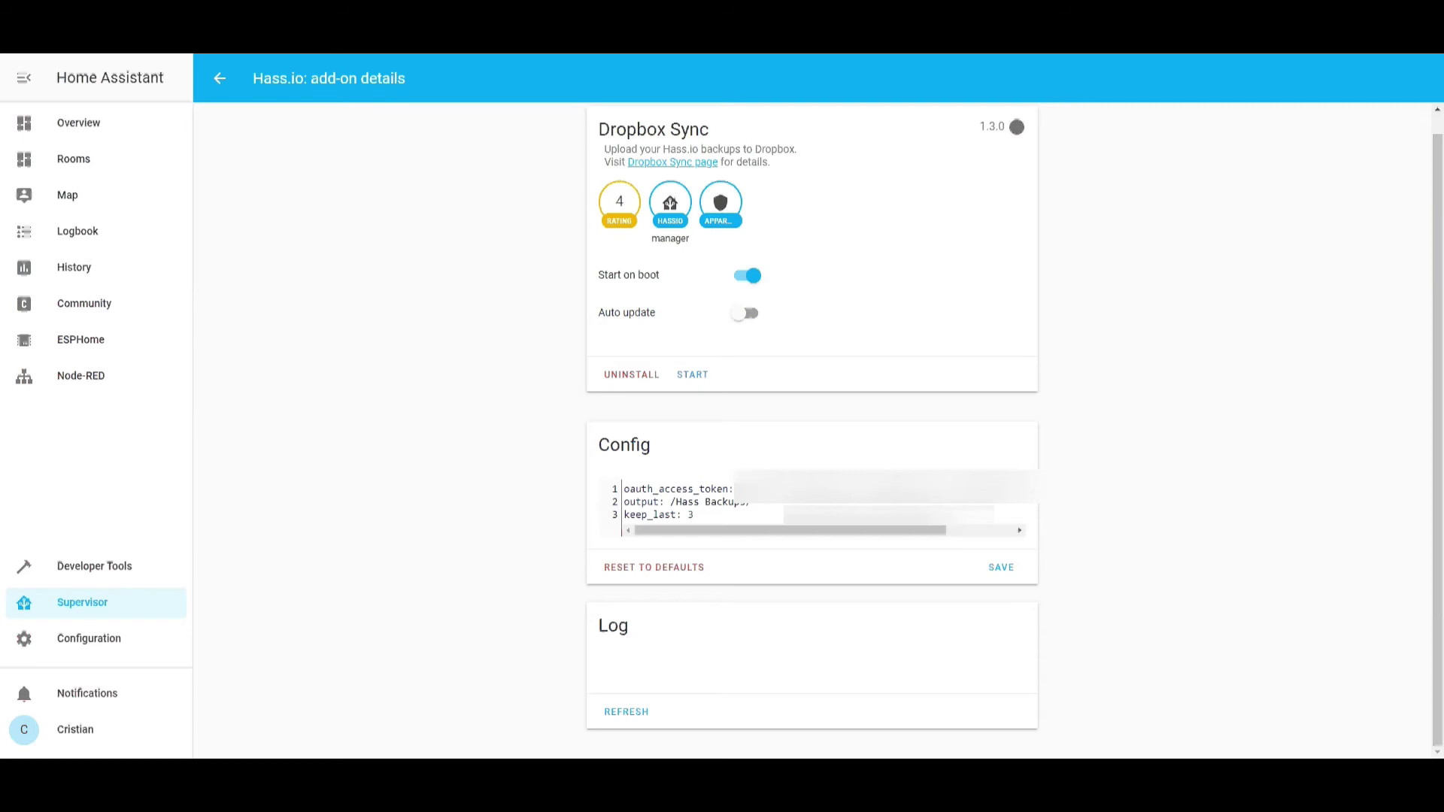
left_click(687, 377)
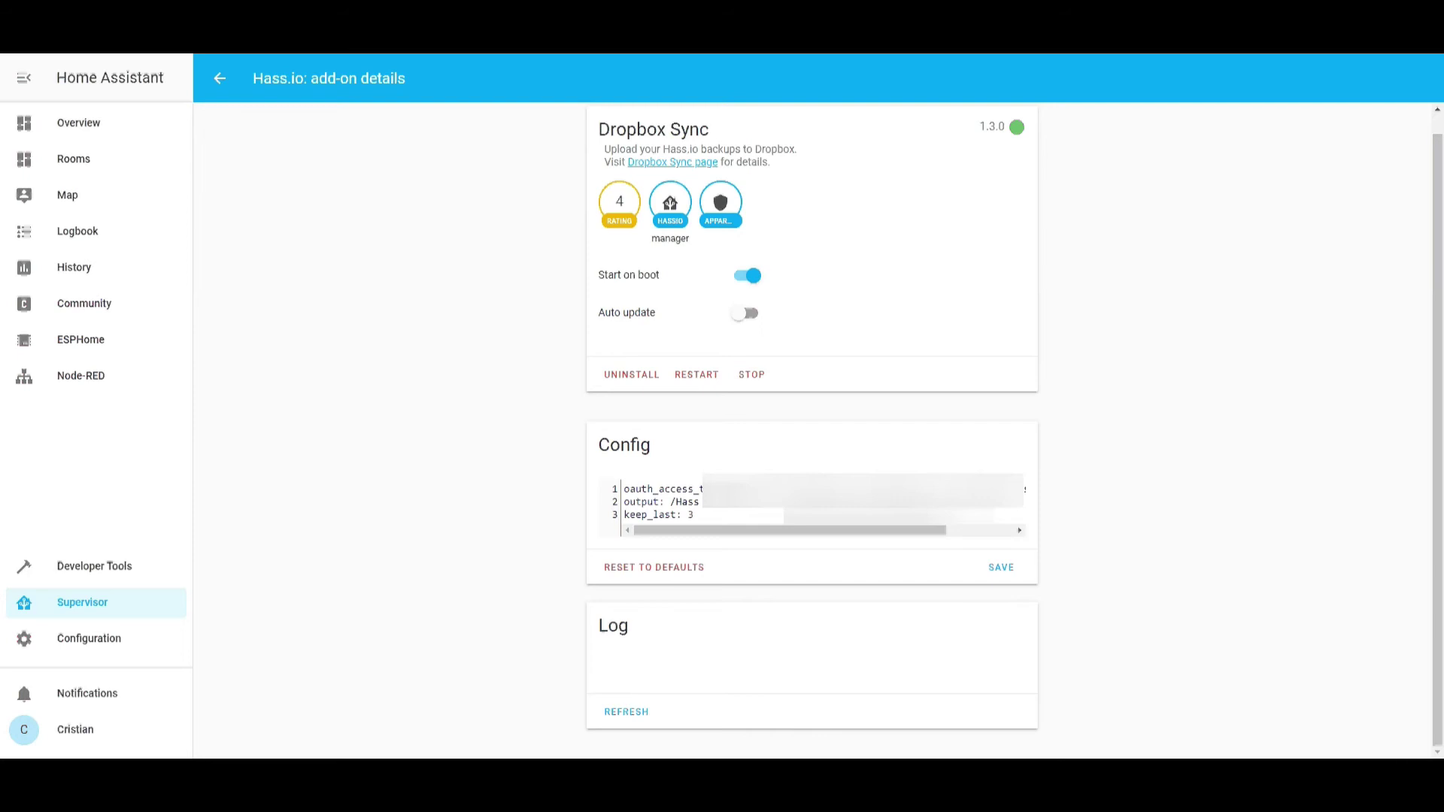
key("alt+Left")
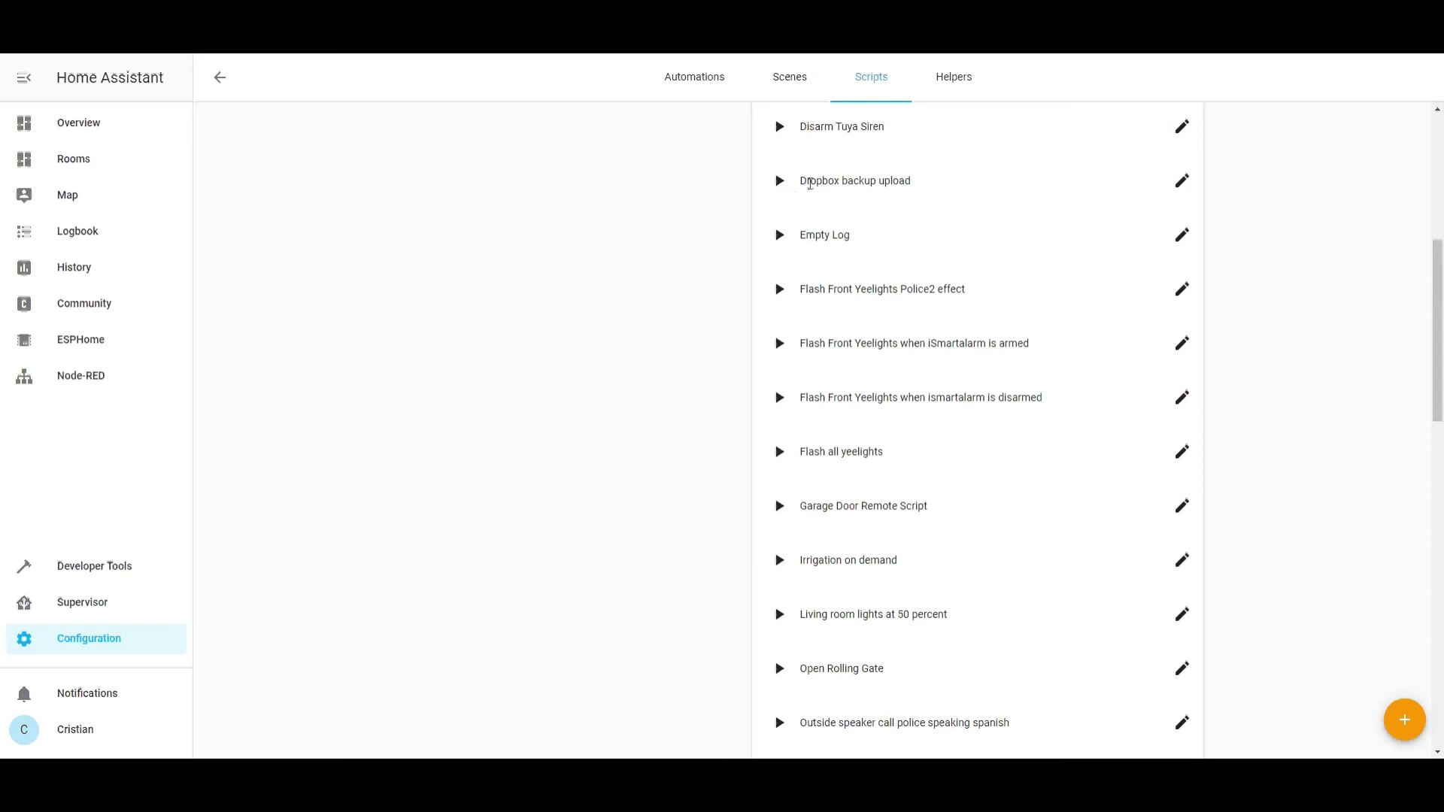
Edit the 'Dropbox backup upload' script and select its hassio.addon_stdin service data
left_click_drag(914, 184, 801, 187)
left_click(1182, 182)
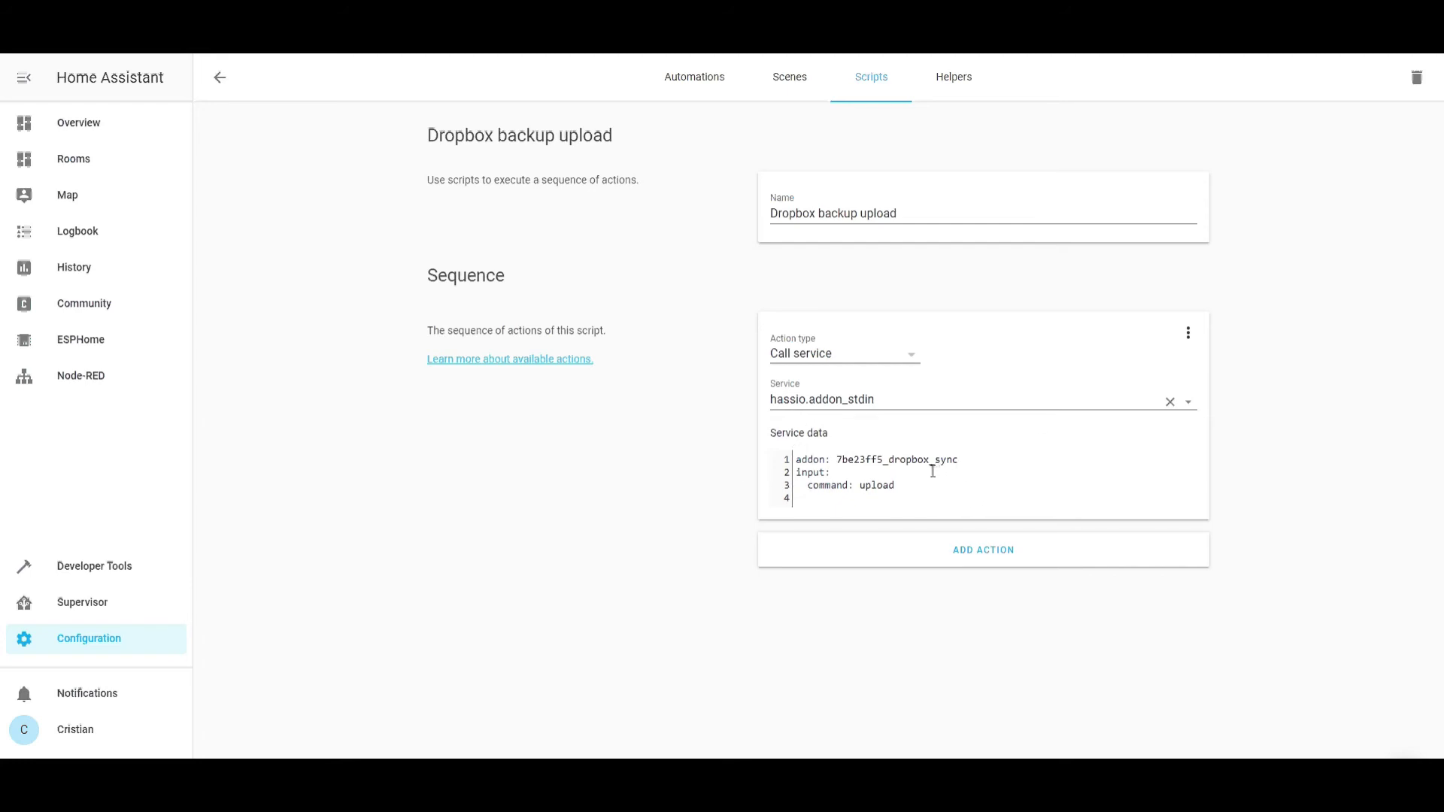
left_click_drag(962, 461, 792, 460)
left_click_drag(895, 485, 796, 460)
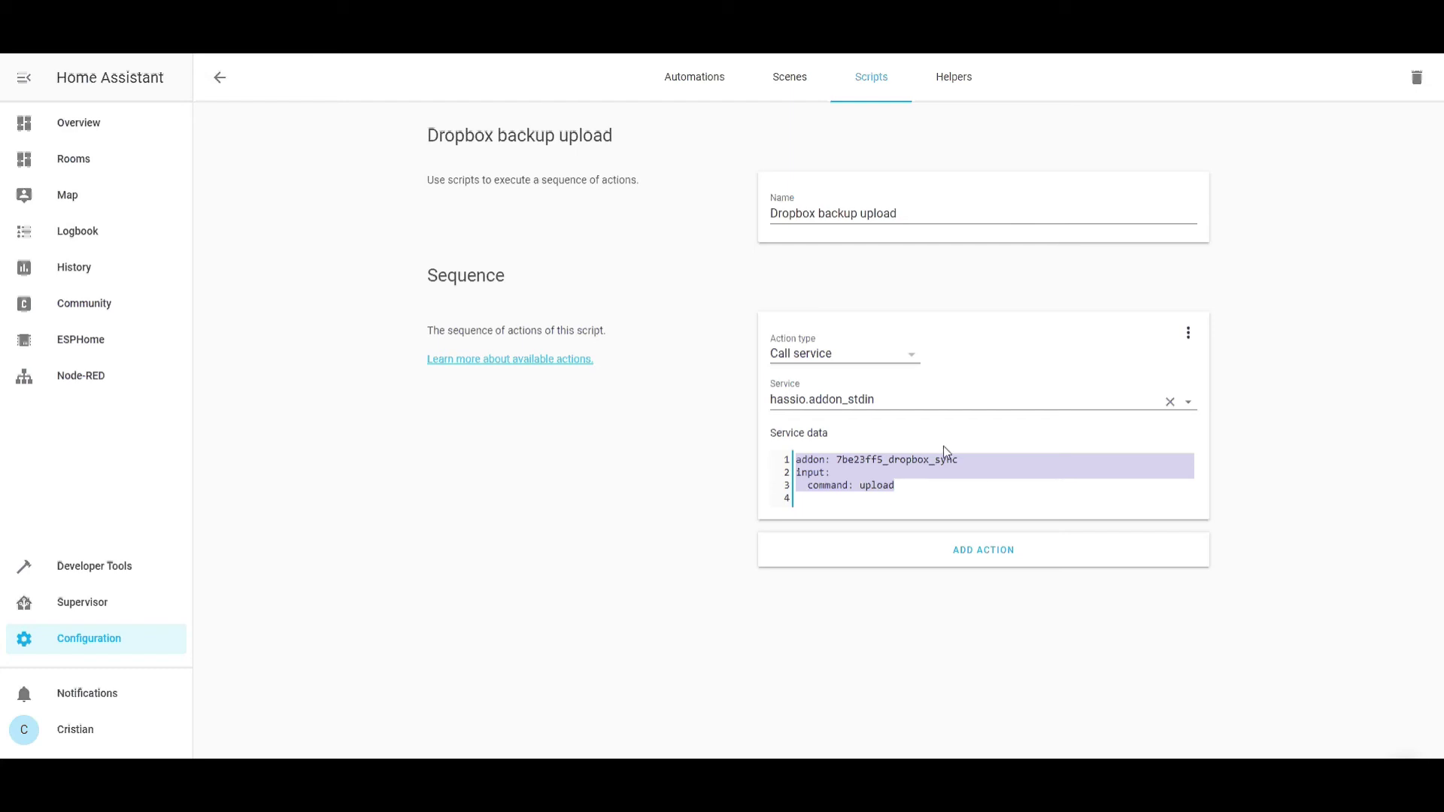
Review the 'Dropbox backups upload' automation's 72-hour Time Pattern trigger and script.turn_on action
left_click(224, 89)
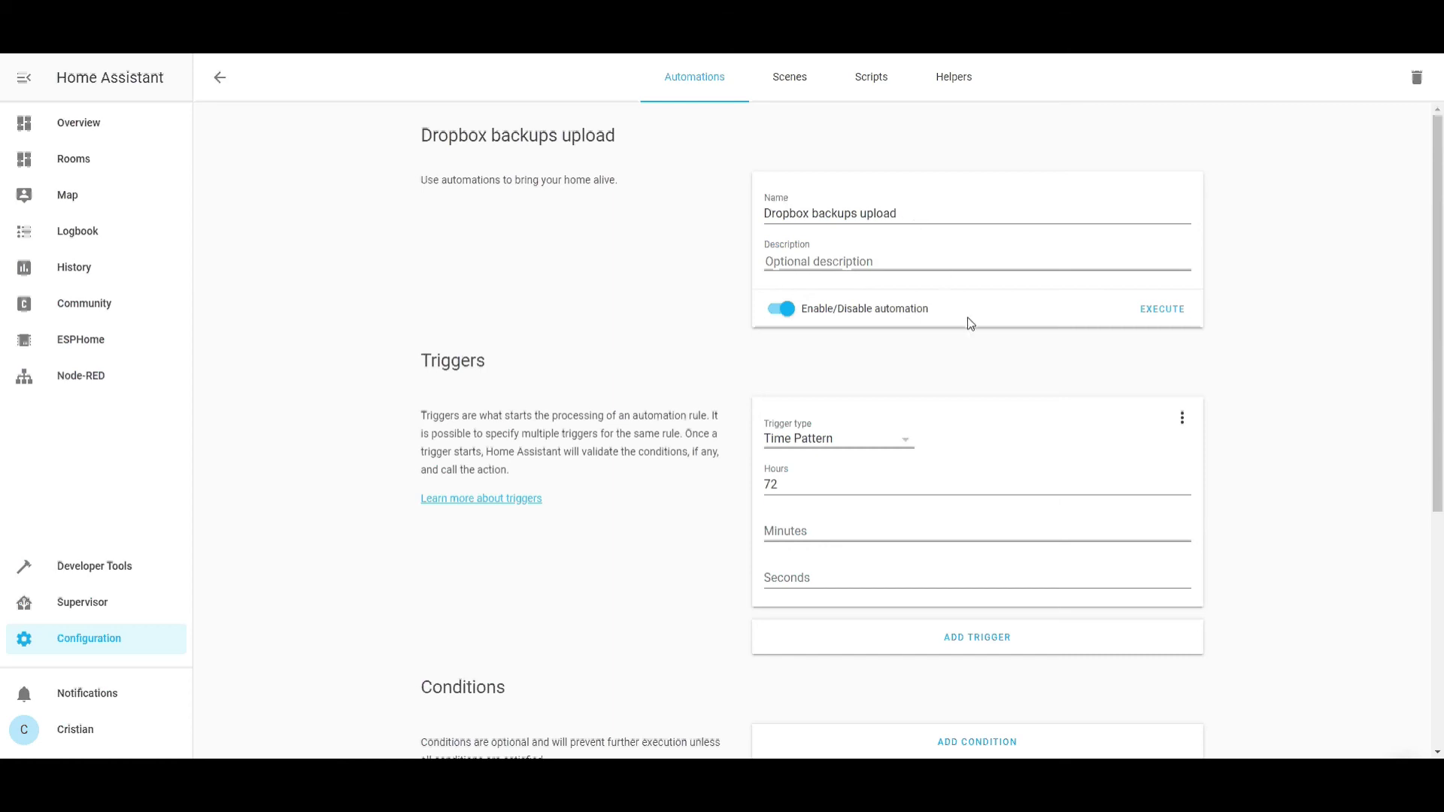
scroll(971, 323, "down", 2)
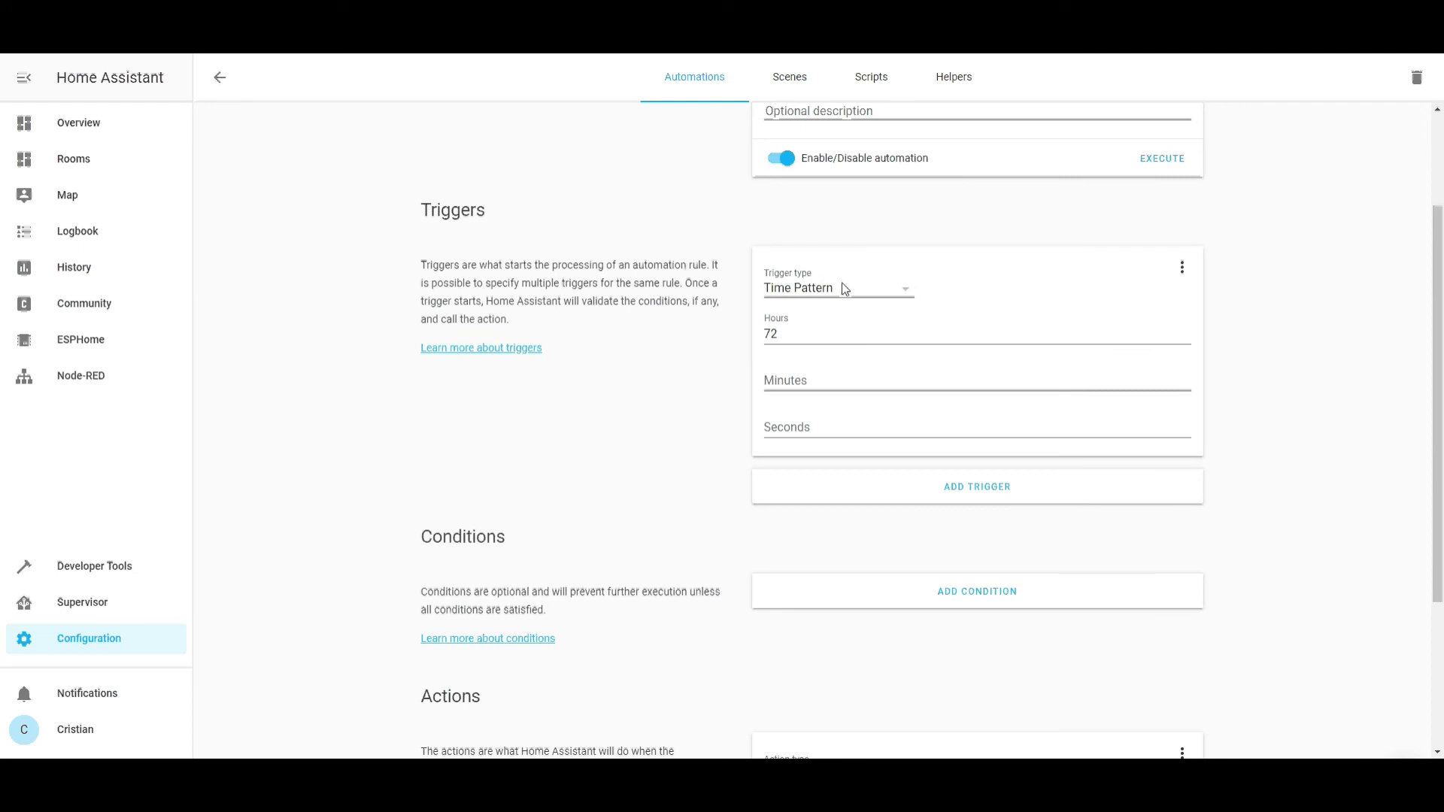
scroll(792, 336, "down", 3)
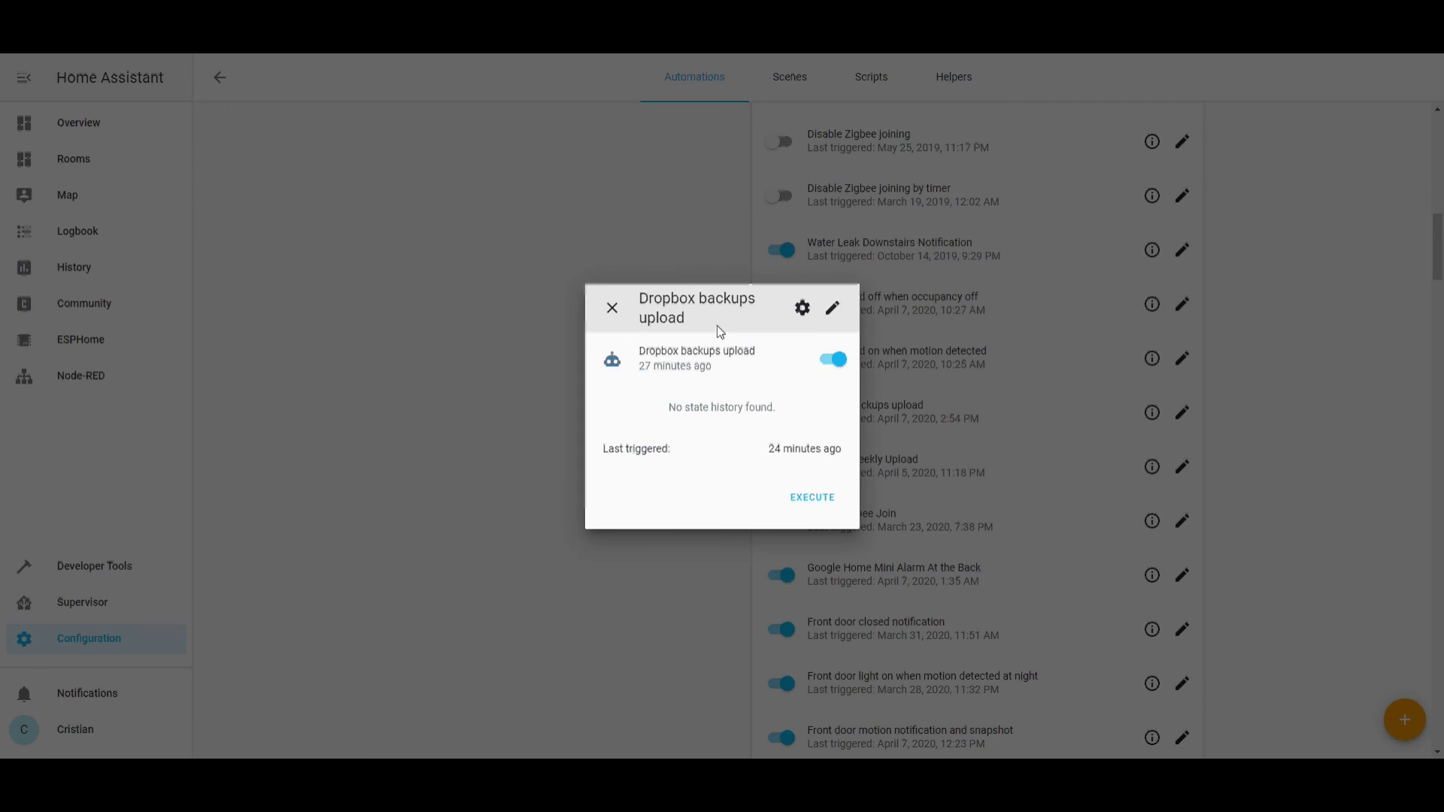
Execute the backups upload automation and refresh the Dropbox Sync log to confirm the upload
left_click(819, 504)
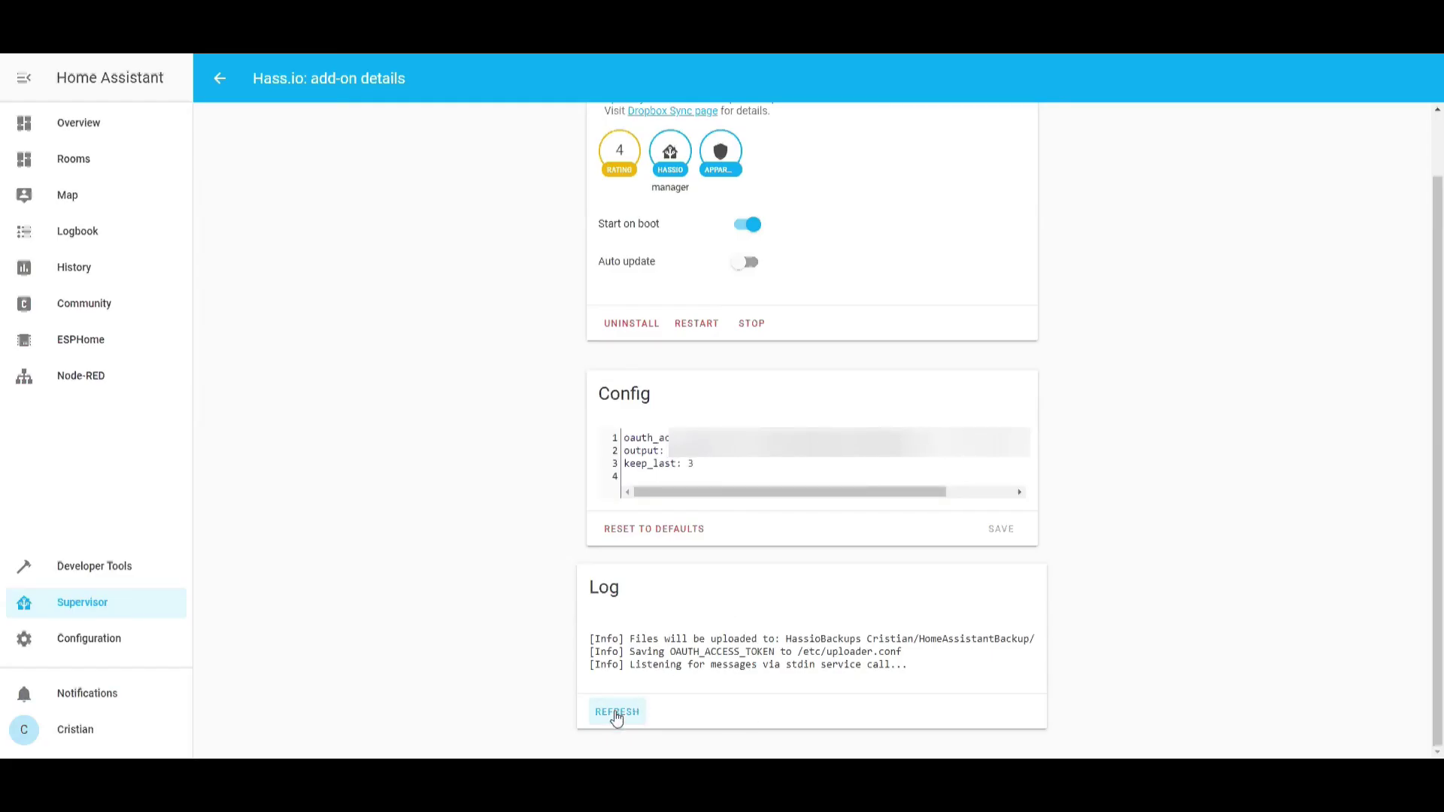
left_click(616, 715)
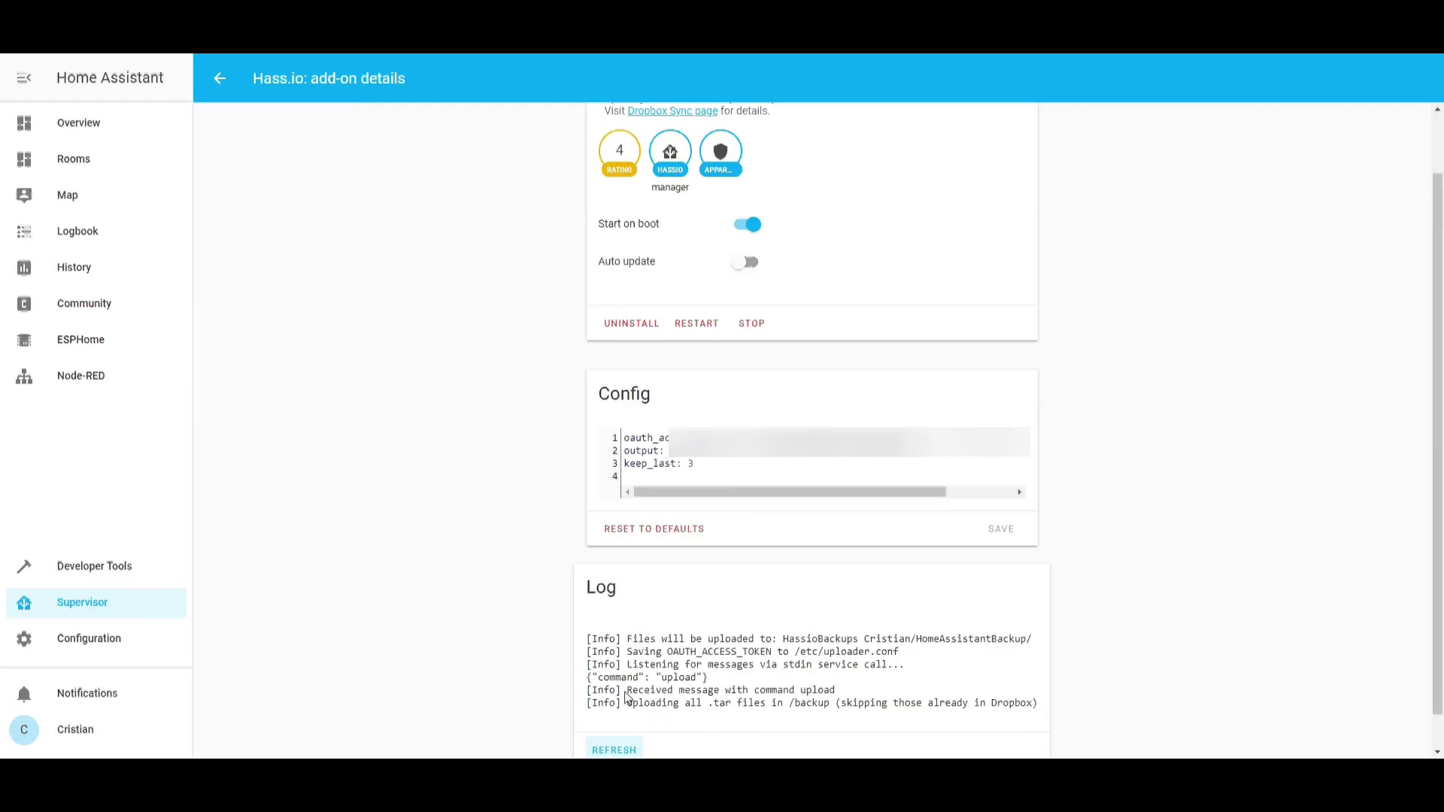
left_click_drag(833, 692, 590, 683)
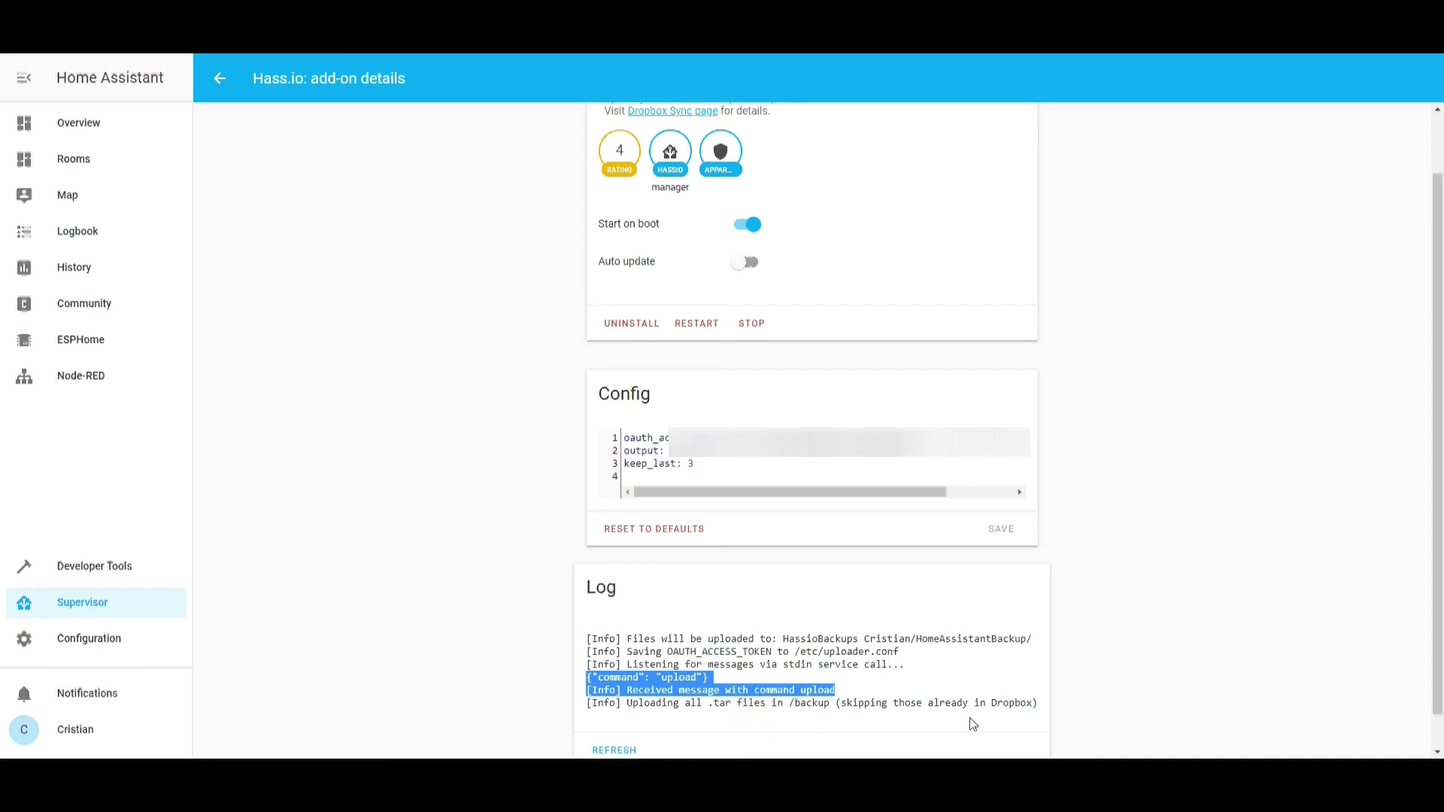
left_click(613, 750)
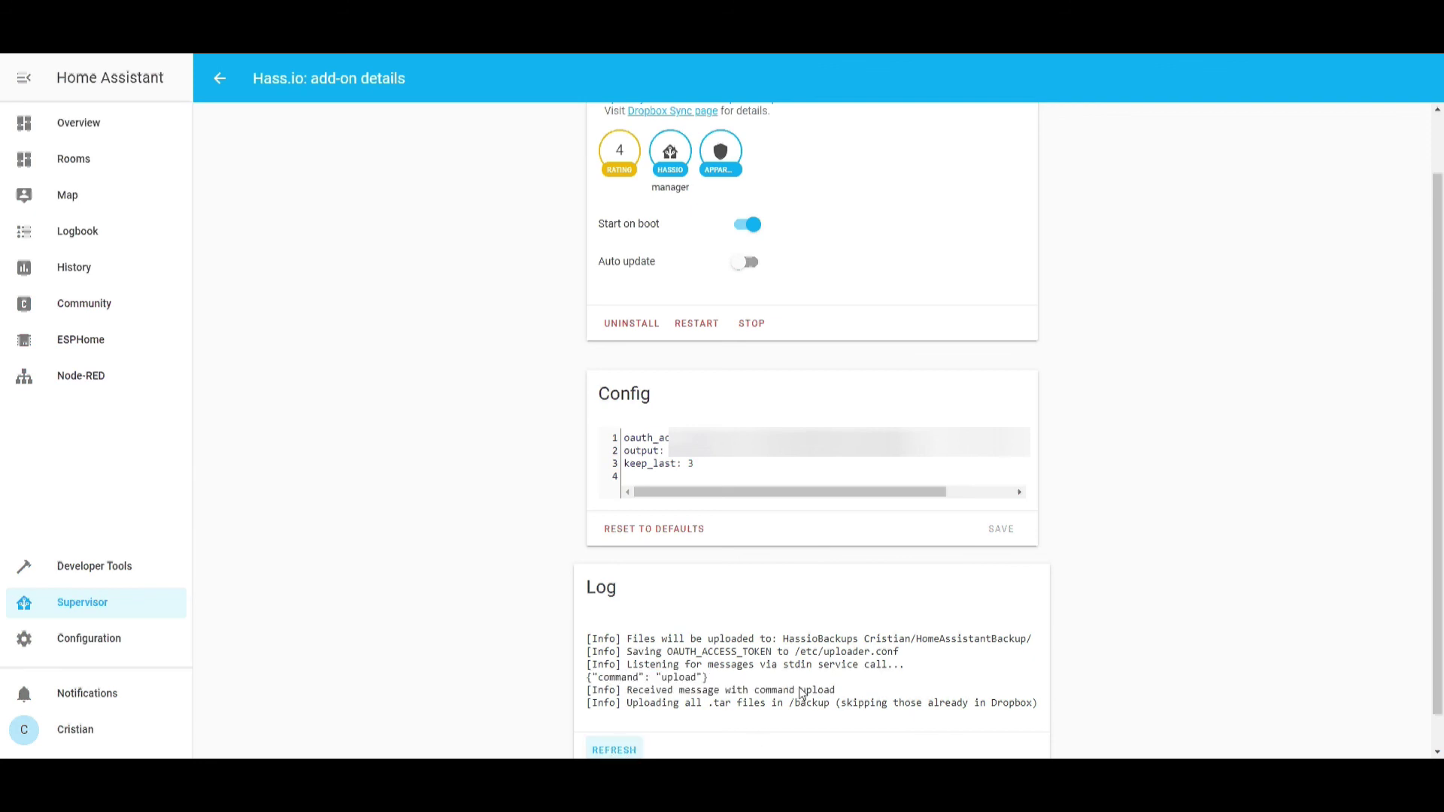